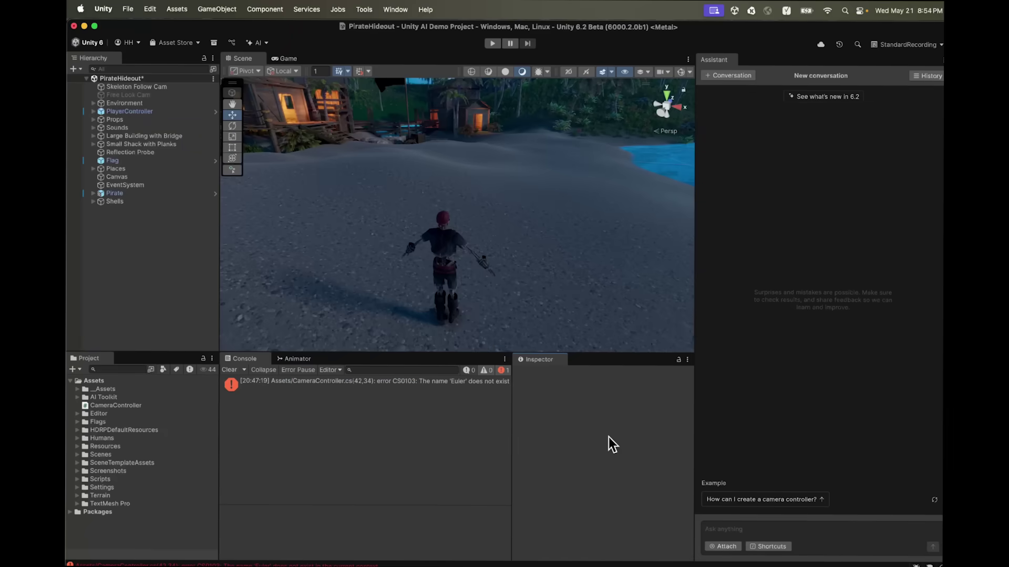
Step: Attach the CameraController console error and send '/code Fix this issue' to the Assistant
{"action": "left_click", "coordinate": [739, 526]}
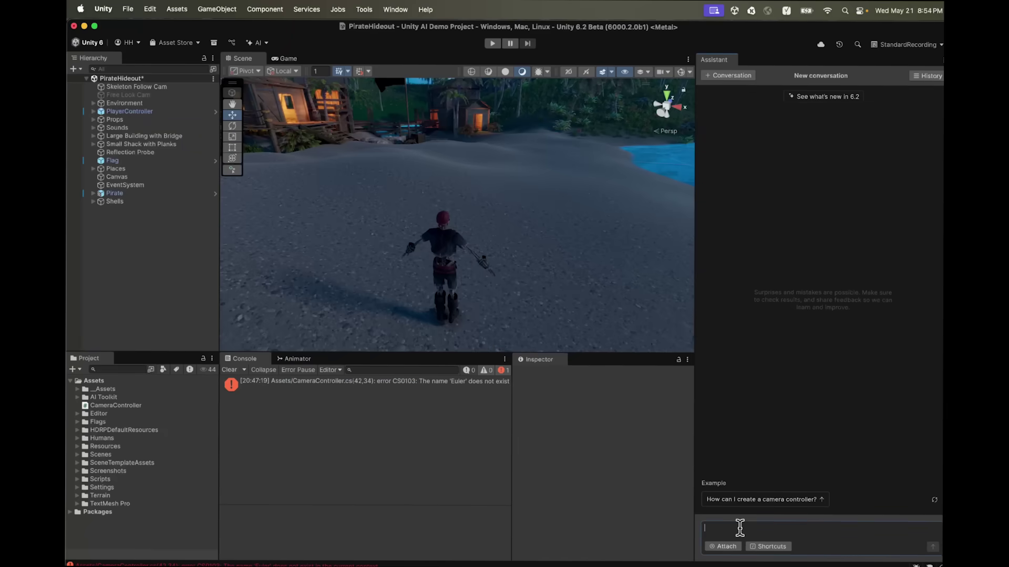
{"action": "left_click", "coordinate": [726, 547]}
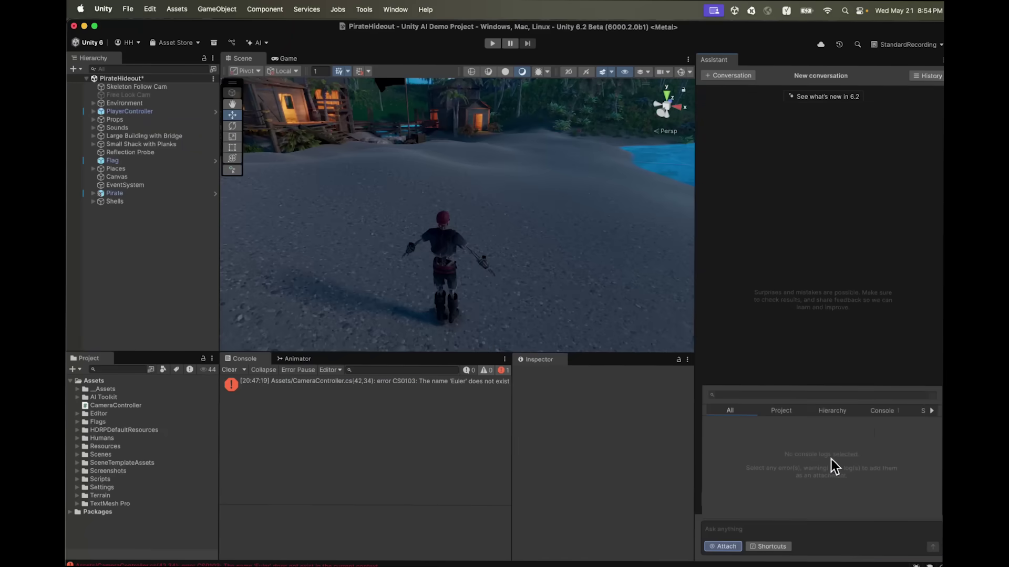
{"action": "left_click", "coordinate": [880, 411]}
{"action": "left_click", "coordinate": [712, 427]}
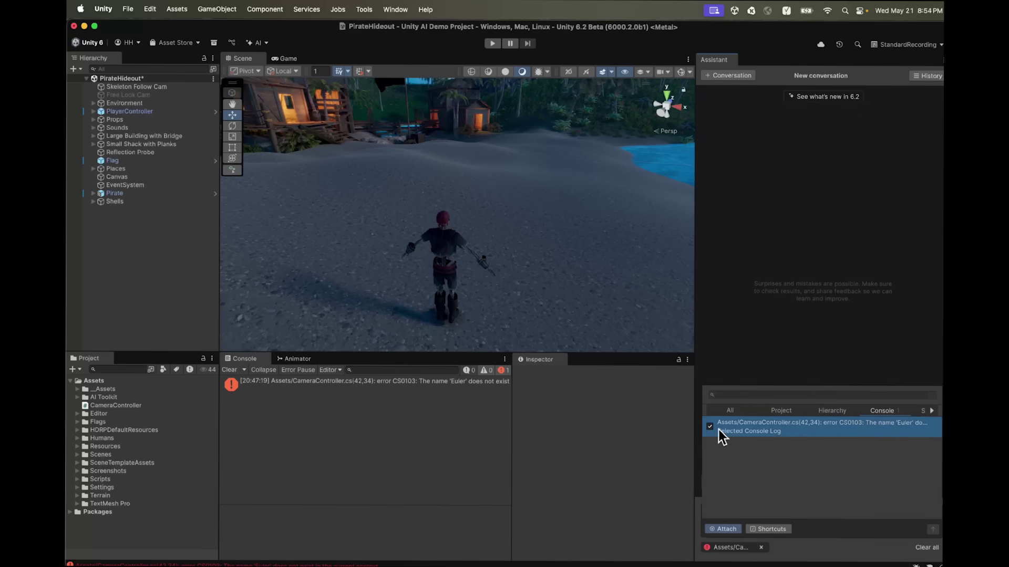
{"action": "left_click", "coordinate": [818, 532]}
{"action": "left_click", "coordinate": [786, 529]}
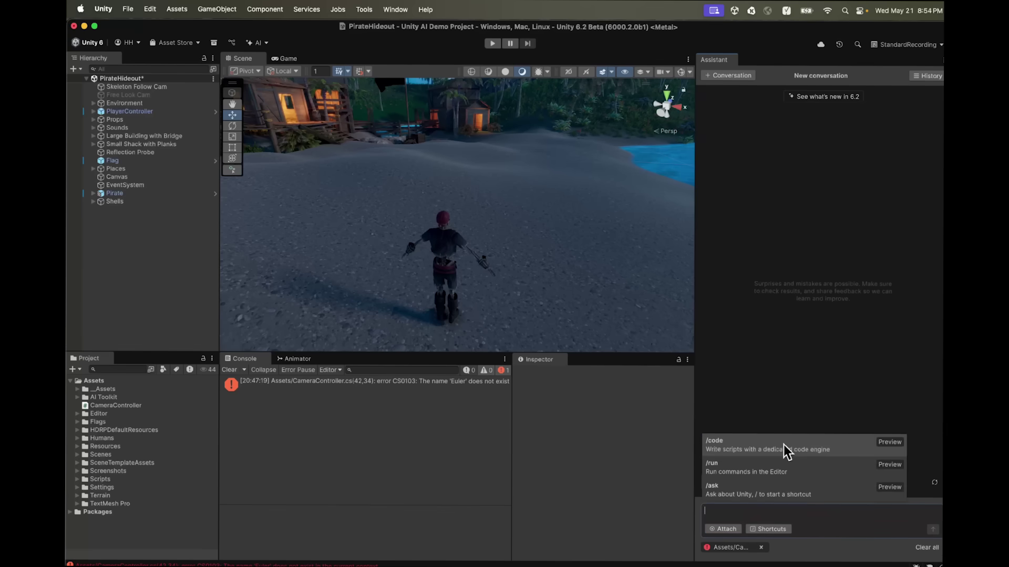
{"action": "left_click", "coordinate": [783, 445]}
{"action": "type", "text": "Fix this issue"}
{"action": "left_click", "coordinate": [932, 532]}
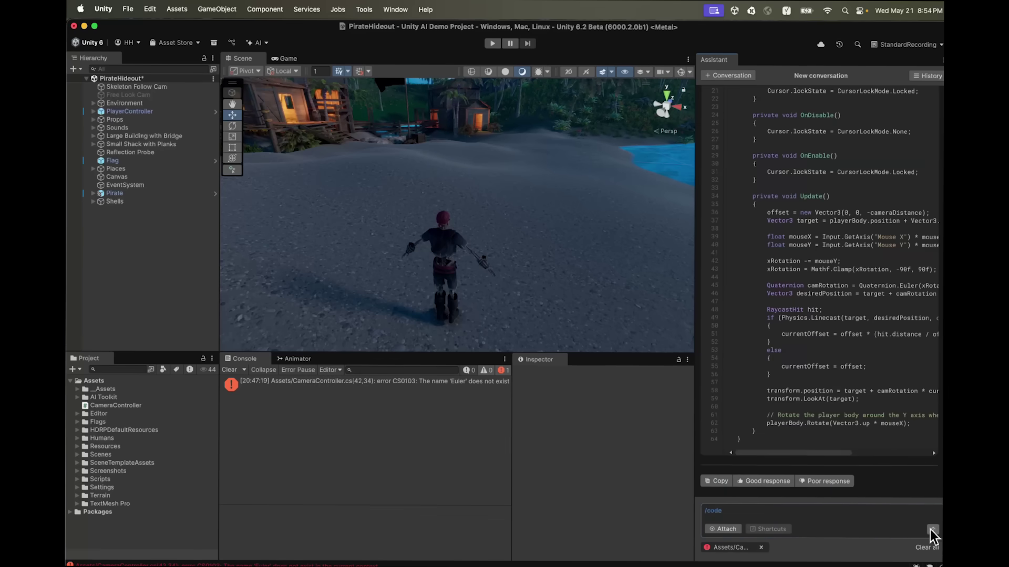
{"action": "scroll", "coordinate": [855, 370], "scroll_direction": "up", "scroll_amount": 2}
{"action": "scroll", "coordinate": [855, 371], "scroll_direction": "up", "scroll_amount": 5}
{"action": "scroll", "coordinate": [859, 361], "scroll_direction": "up", "scroll_amount": 3}
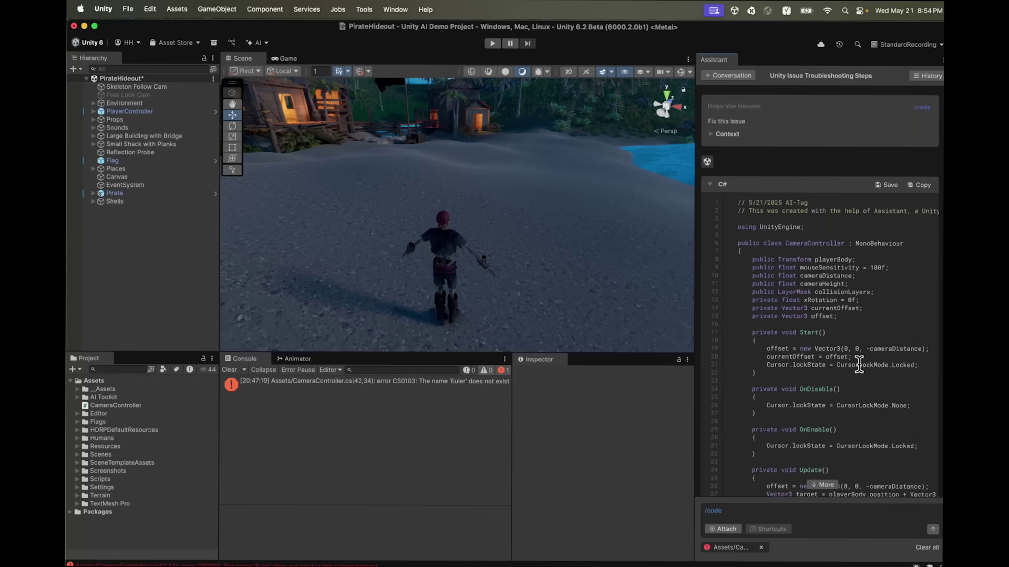
Step: Save the Assistant's fixed code over the existing CameraController.cs file
{"action": "left_click", "coordinate": [891, 186]}
{"action": "left_click", "coordinate": [596, 218]}
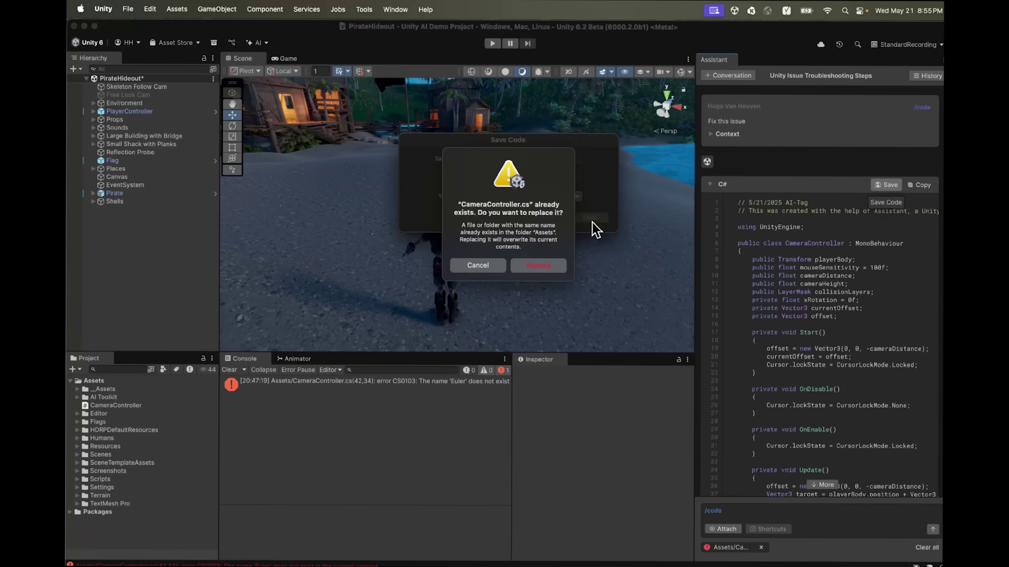
{"action": "left_click", "coordinate": [550, 266]}
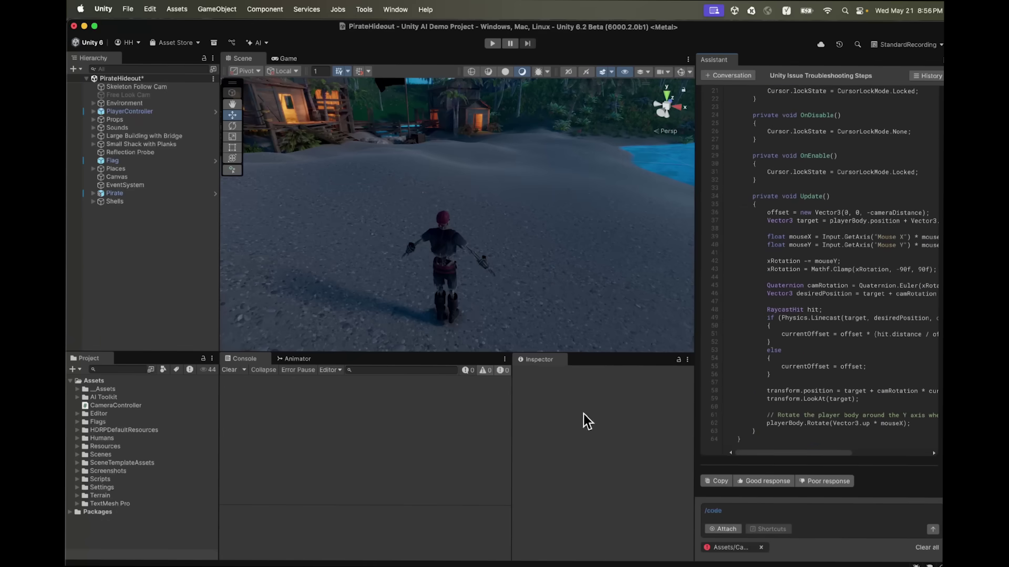
Step: Send '/code comment this script' to get a commented camera controller script
{"action": "double_click", "coordinate": [738, 508]}
{"action": "type", "text": "comment this script"}
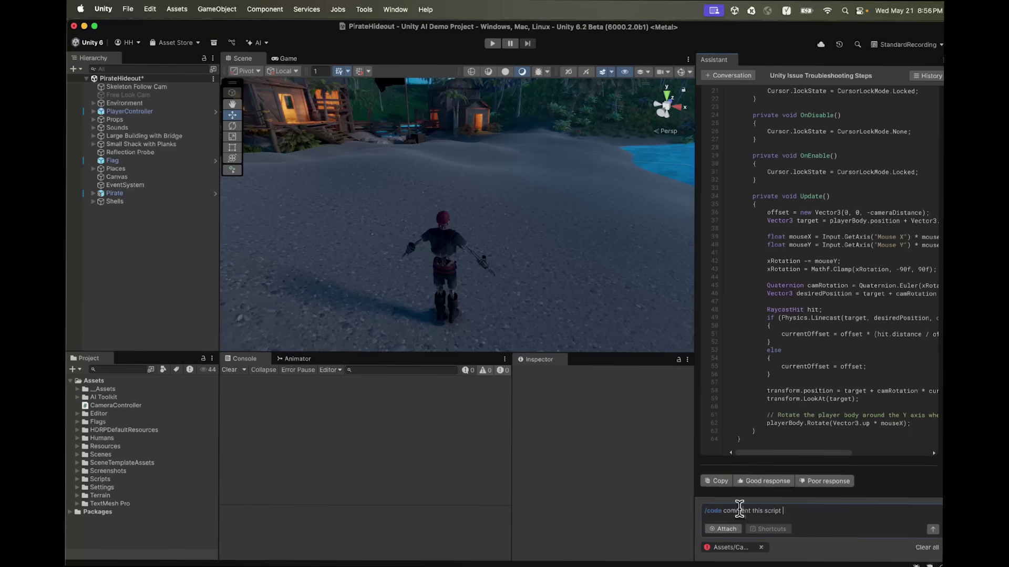
{"action": "key", "text": "Return"}
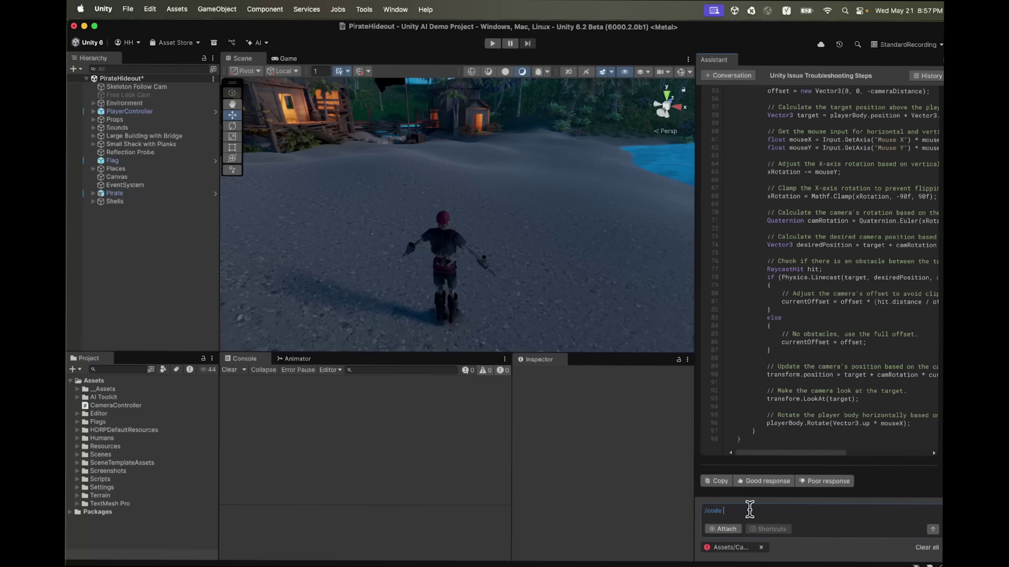
{"action": "scroll", "coordinate": [820, 292], "scroll_direction": "up", "scroll_amount": 2}
{"action": "scroll", "coordinate": [820, 292], "scroll_direction": "up", "scroll_amount": 1}
{"action": "scroll", "coordinate": [820, 292], "scroll_direction": "up", "scroll_amount": 1}
{"action": "scroll", "coordinate": [820, 292], "scroll_direction": "up", "scroll_amount": 1}
{"action": "scroll", "coordinate": [820, 291], "scroll_direction": "down", "scroll_amount": 3}
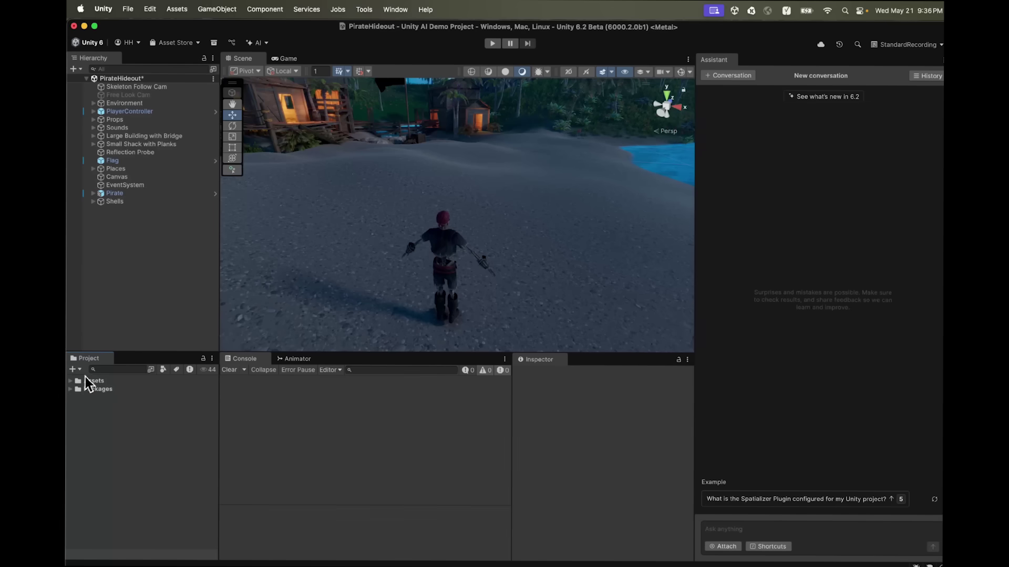
Step: Attach the Tropical_Plant prefabs from Assets to the Assistant and send 'Find Outlier'
{"action": "left_click", "coordinate": [69, 380], "text": "alt"}
{"action": "scroll", "coordinate": [139, 416], "scroll_direction": "down", "scroll_amount": 5}
{"action": "left_click", "coordinate": [163, 384]}
{"action": "left_click", "coordinate": [168, 508], "text": "shift"}
{"action": "left_click_drag", "start_coordinate": [177, 424], "coordinate": [718, 539]}
{"action": "left_click", "coordinate": [722, 518]}
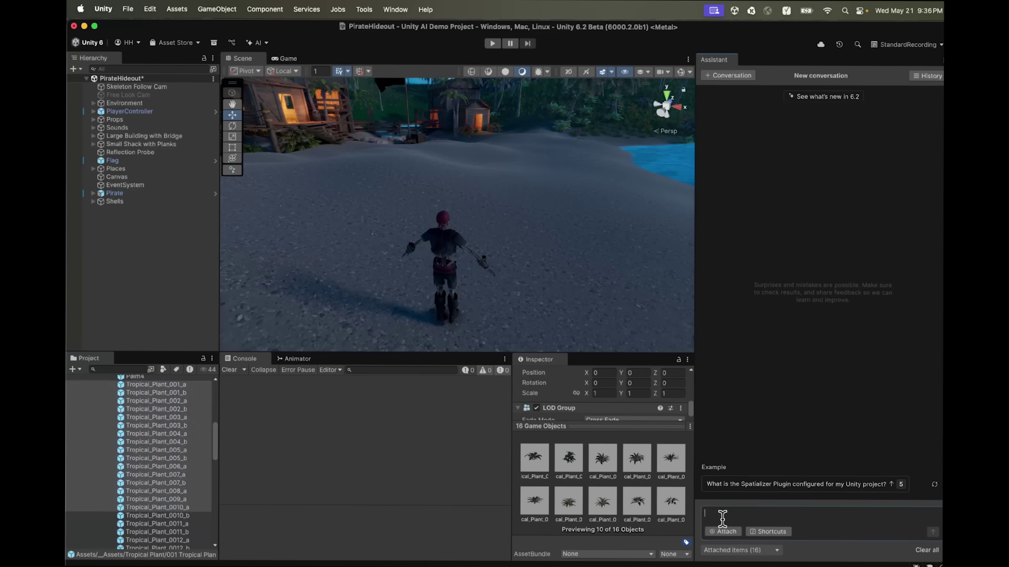
{"action": "type", "text": "Find out"}
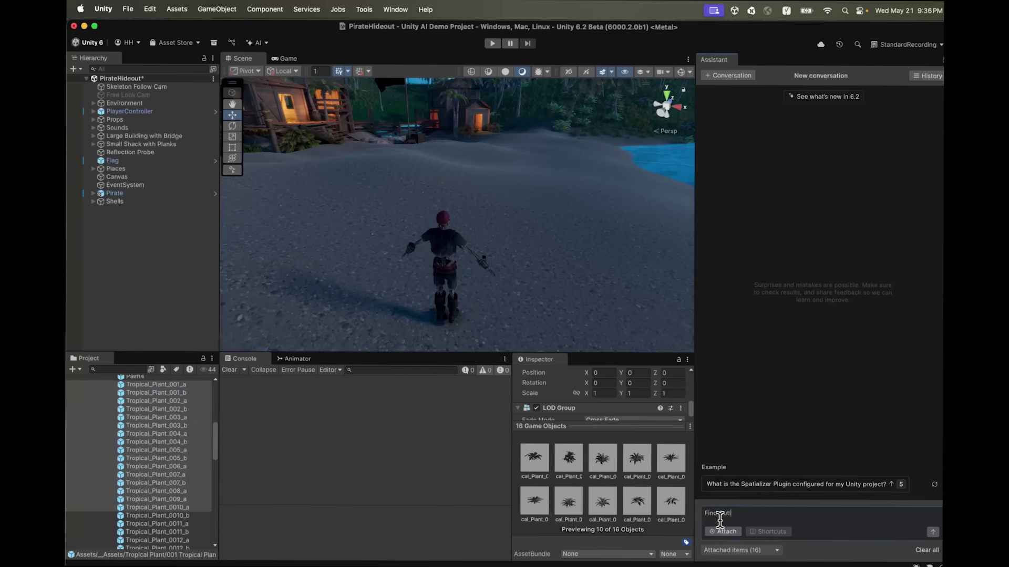
{"action": "type", "text": "er"}
{"action": "key", "text": "Return"}
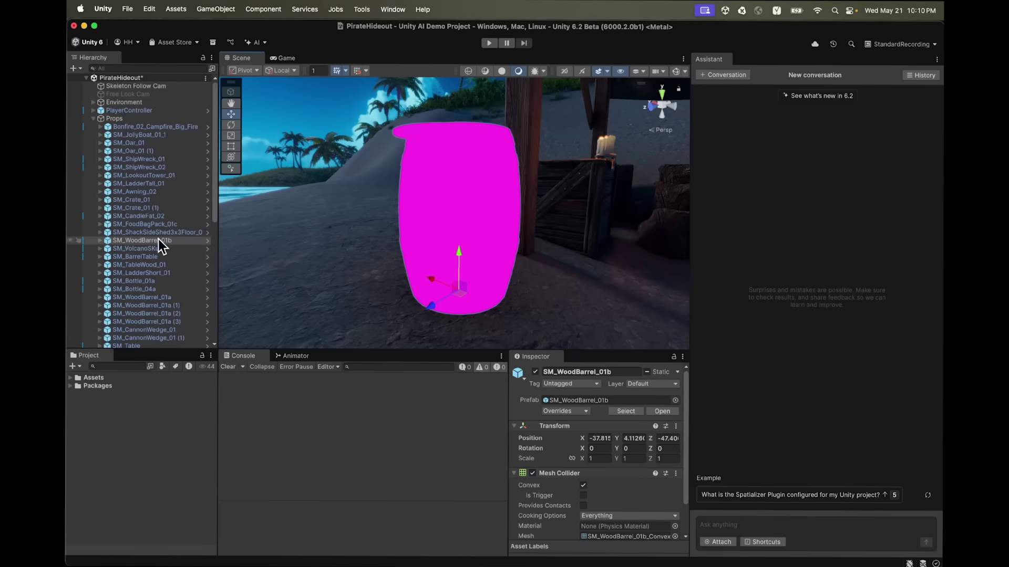
Step: Attach SM_WoodBarrel_01b and ask the Assistant 'Why is this object pink?'
{"action": "left_click_drag", "start_coordinate": [166, 247], "coordinate": [749, 508]}
{"action": "left_click", "coordinate": [729, 509]}
{"action": "type", "text": "Why is this object pink?"}
{"action": "left_click", "coordinate": [927, 526]}
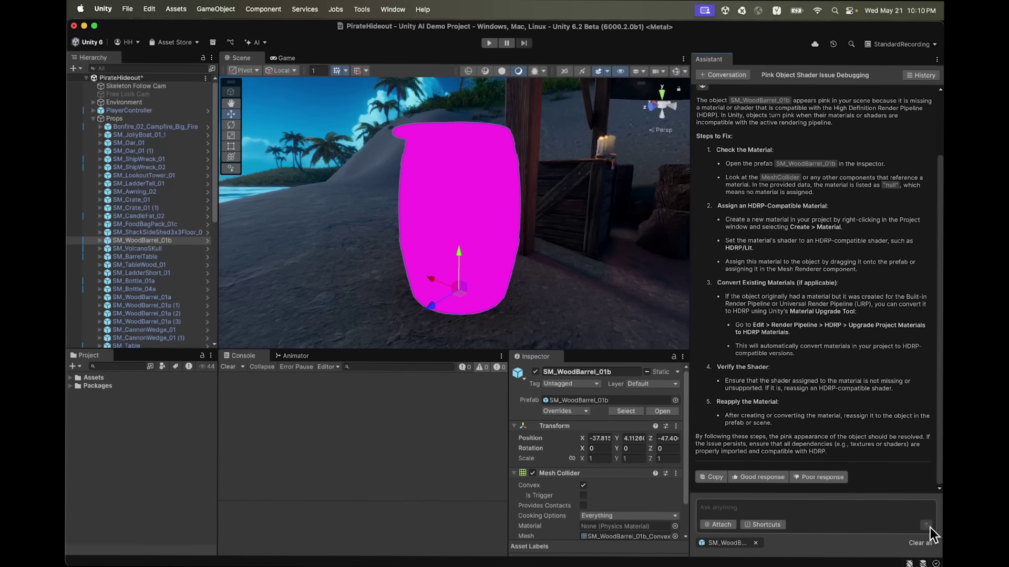
Step: Assign M_WoodBarrel_01a HDRP to the barrel child's Mesh Renderer Element 0, then start a fresh conversation
{"action": "left_click", "coordinate": [99, 240]}
{"action": "left_click", "coordinate": [140, 249]}
{"action": "left_click", "coordinate": [589, 471]}
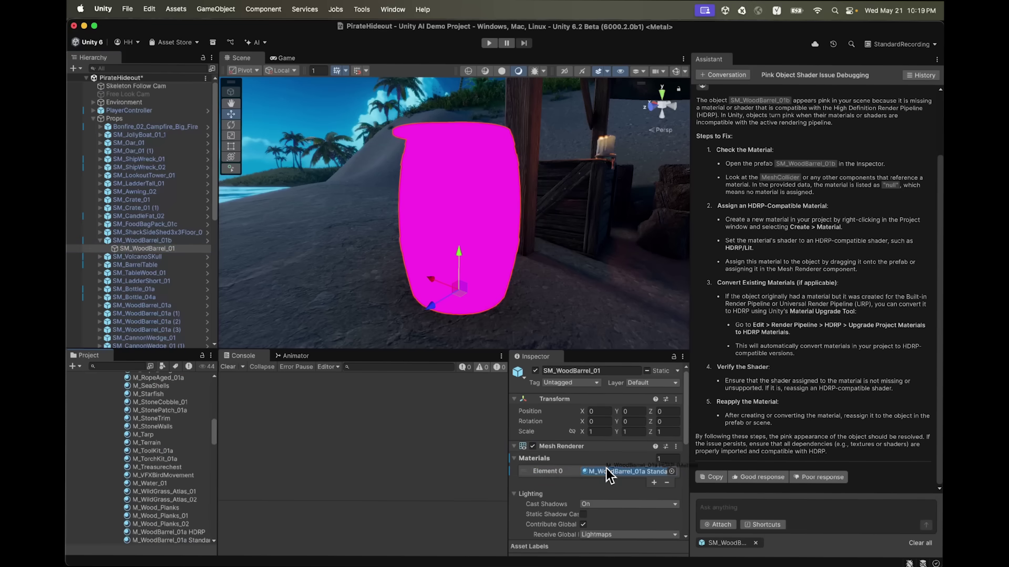
{"action": "left_click_drag", "start_coordinate": [607, 473], "coordinate": [605, 473]}
{"action": "left_click", "coordinate": [920, 543]}
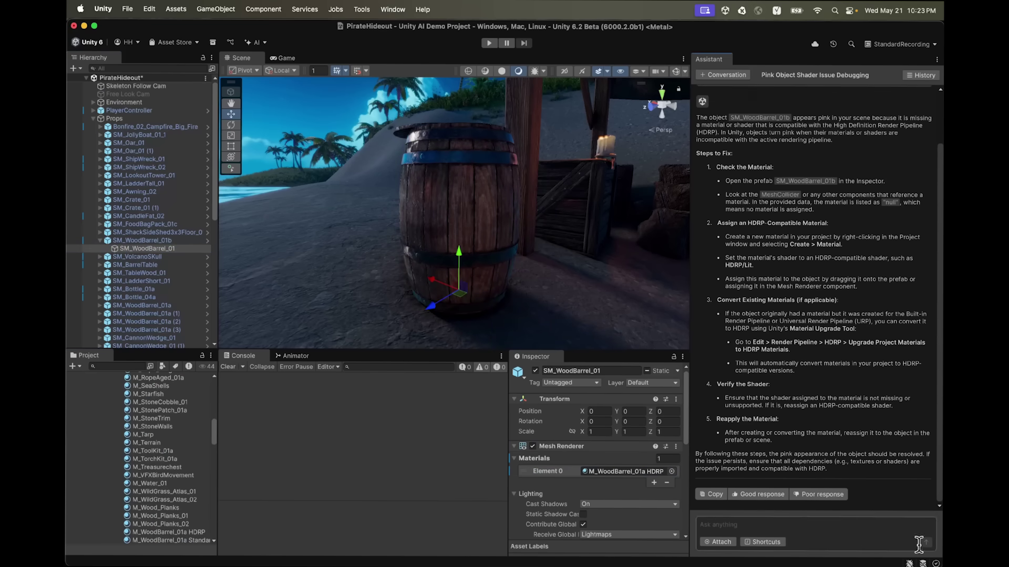
{"action": "left_click", "coordinate": [722, 76]}
Step: Request an IMGUI FPS counter script and save it as FPSCounter
{"action": "left_click", "coordinate": [780, 525]}
{"action": "type", "text": "Script that shows FPS in top right of the gameview using imgui"}
{"action": "left_click", "coordinate": [926, 542]}
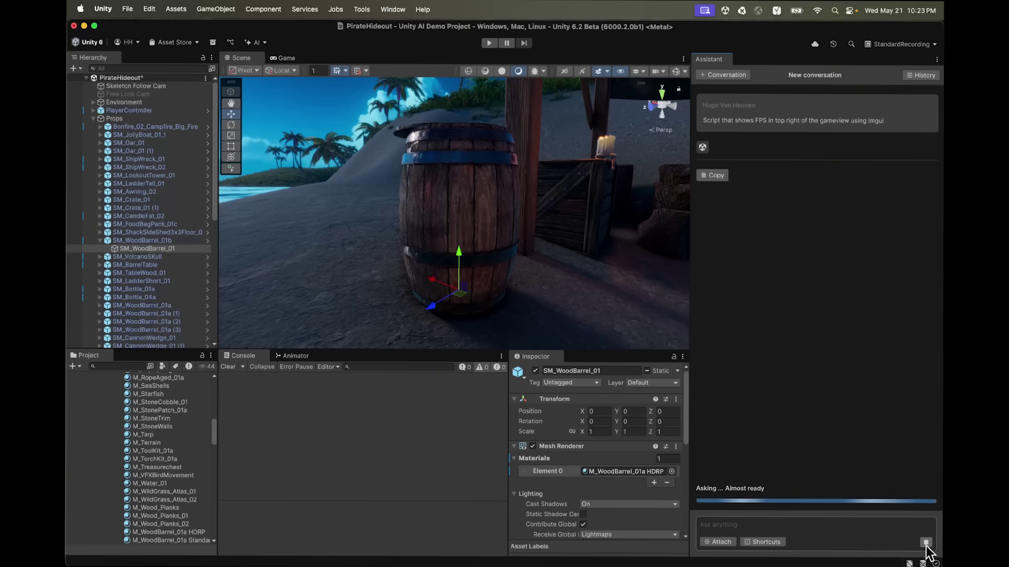
{"action": "scroll", "coordinate": [913, 282], "scroll_direction": "up", "scroll_amount": 5}
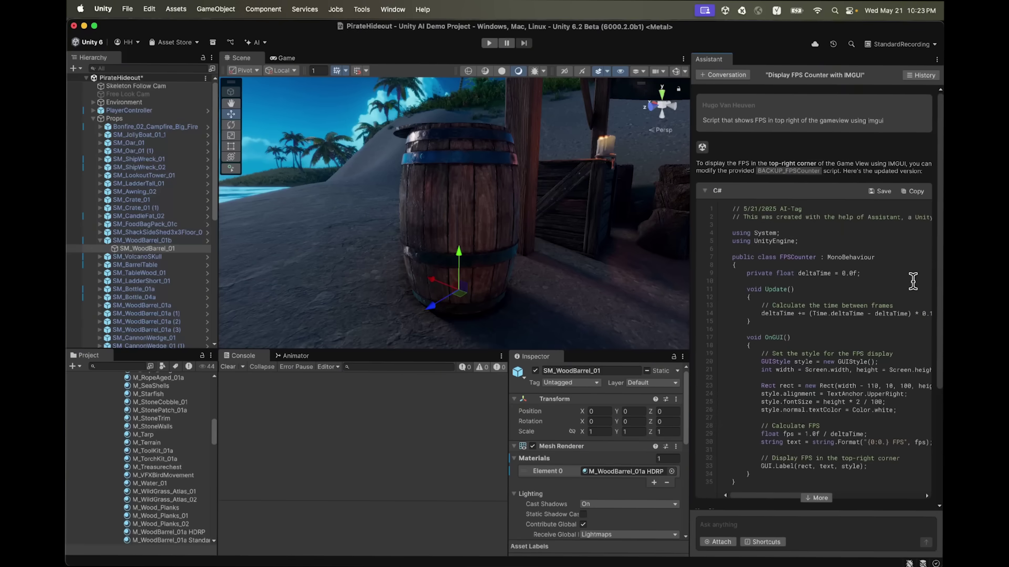
{"action": "left_click", "coordinate": [881, 190]}
{"action": "left_click", "coordinate": [581, 217]}
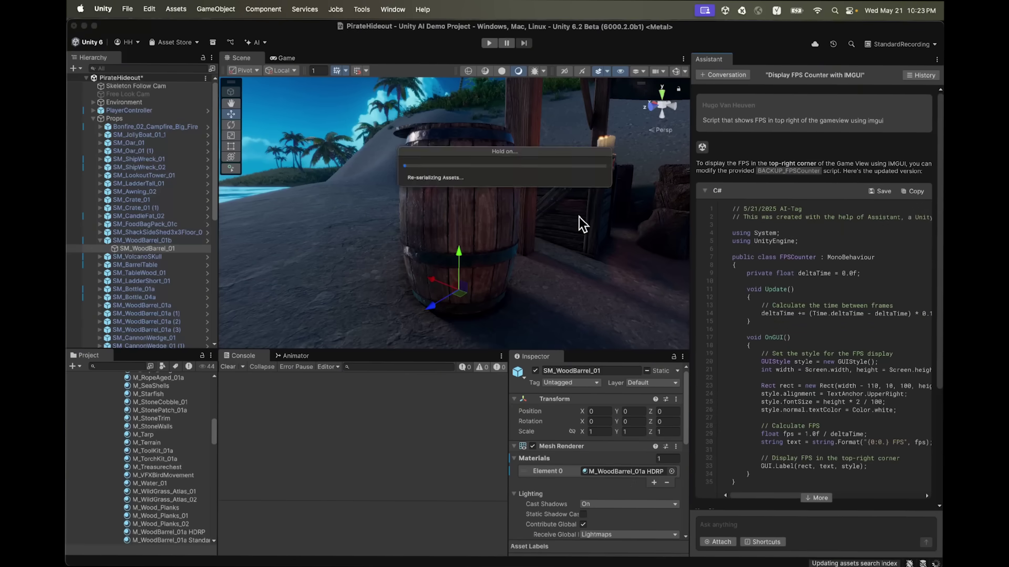
Step: Search 'fps' in the Project, select Skeleton Follow Cam, and play the scene
{"action": "left_click", "coordinate": [136, 367]}
{"action": "type", "text": "fps"}
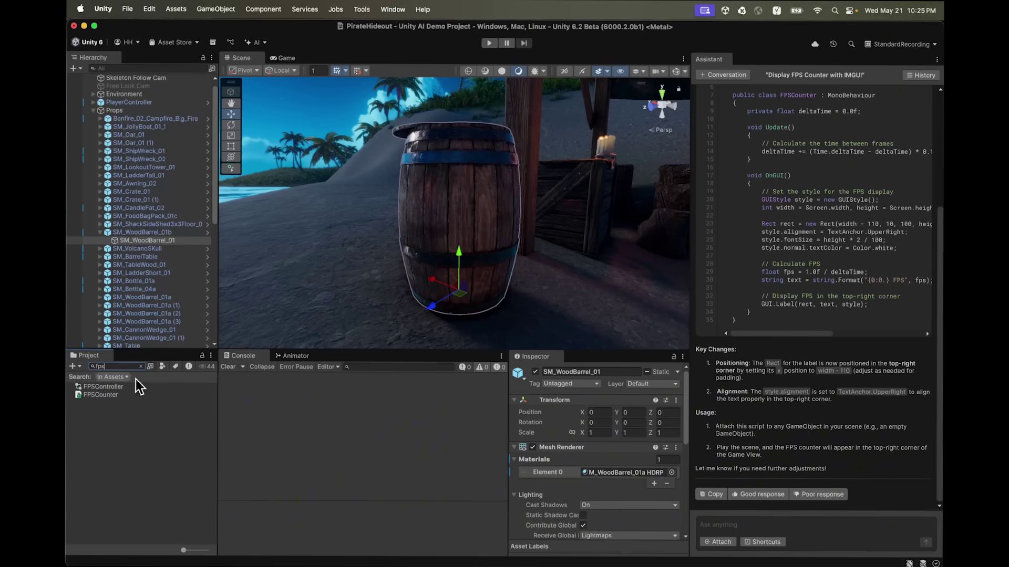
{"action": "left_click", "coordinate": [137, 79]}
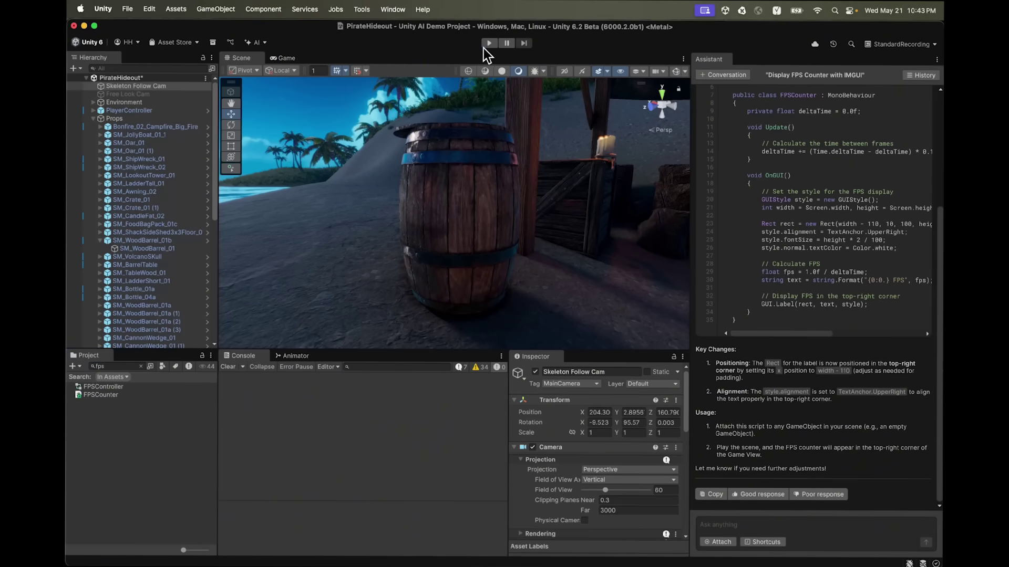
{"action": "left_click", "coordinate": [489, 44]}
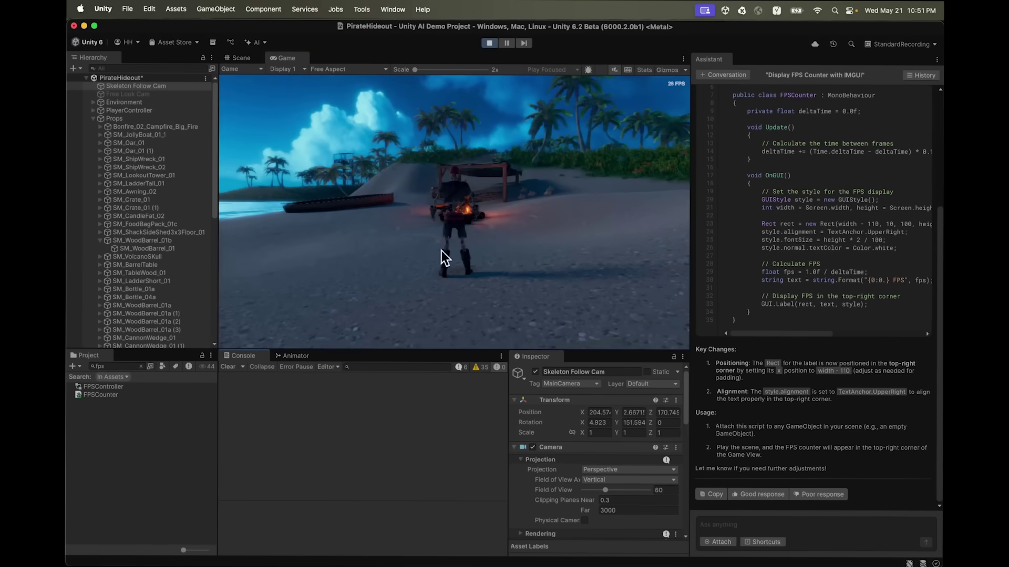
Step: Send '/run Give the top 5 complex meshes in my scene' to the Assistant
{"action": "left_click", "coordinate": [752, 530]}
{"action": "type", "text": "/"}
{"action": "left_click", "coordinate": [753, 500]}
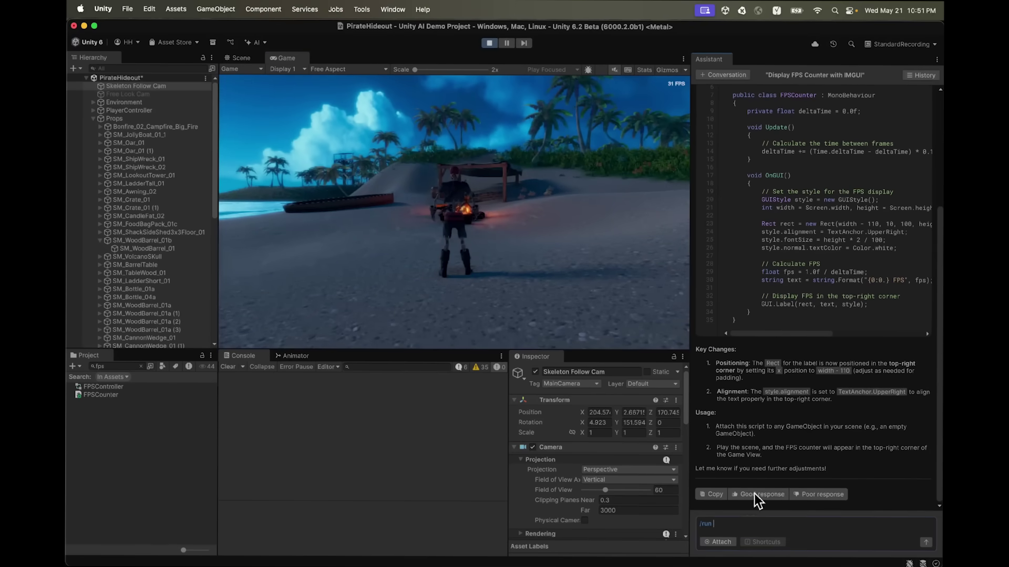
{"action": "type", "text": "Give the top 5 complex meshes in my scene"}
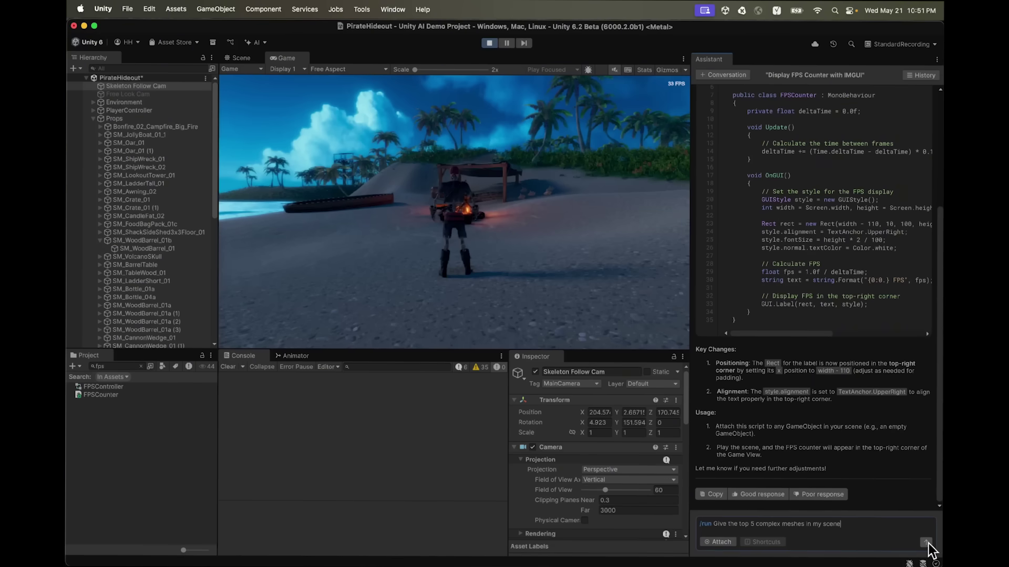
{"action": "left_click", "coordinate": [928, 542]}
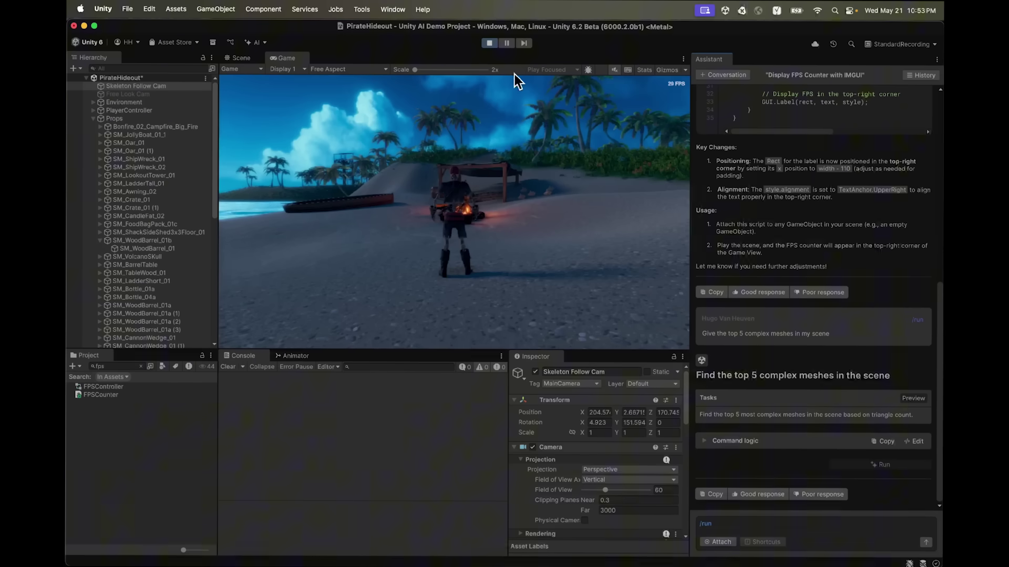
Step: Run the mesh command and expand its top-5 results, all Conch_HD at 8,183,808 triangles
{"action": "left_click", "coordinate": [489, 42]}
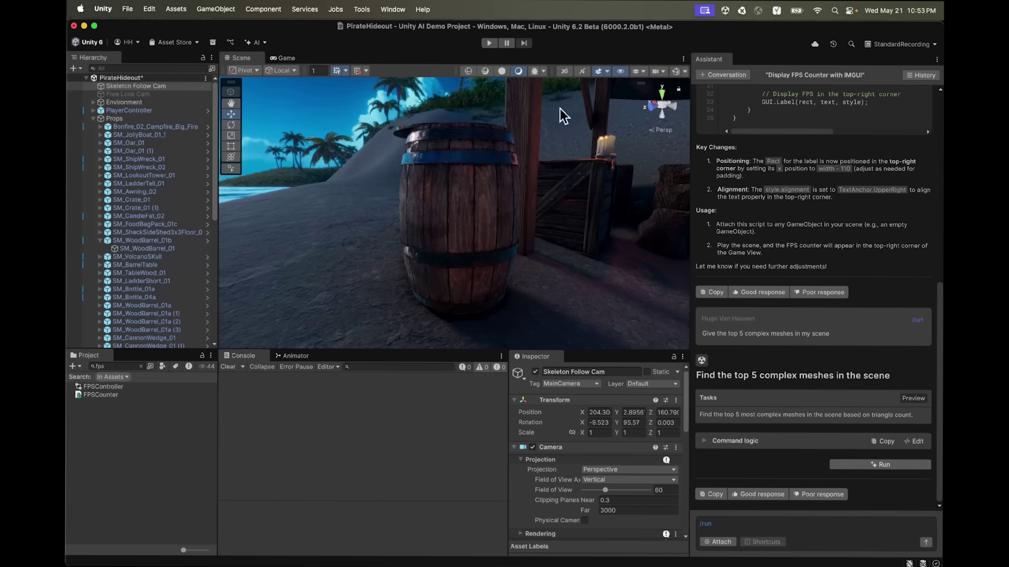
{"action": "left_click", "coordinate": [881, 465]}
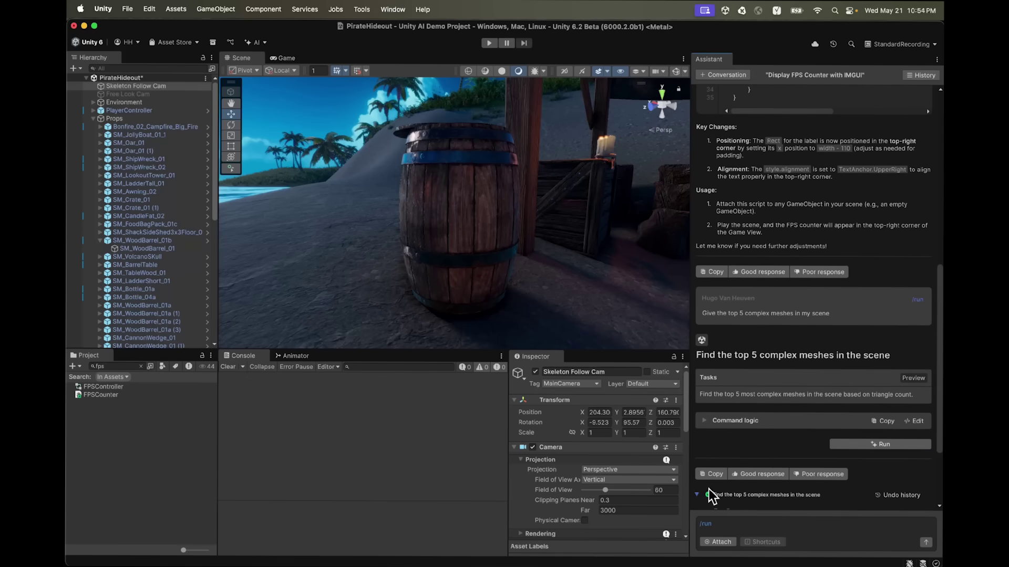
{"action": "left_click", "coordinate": [710, 494]}
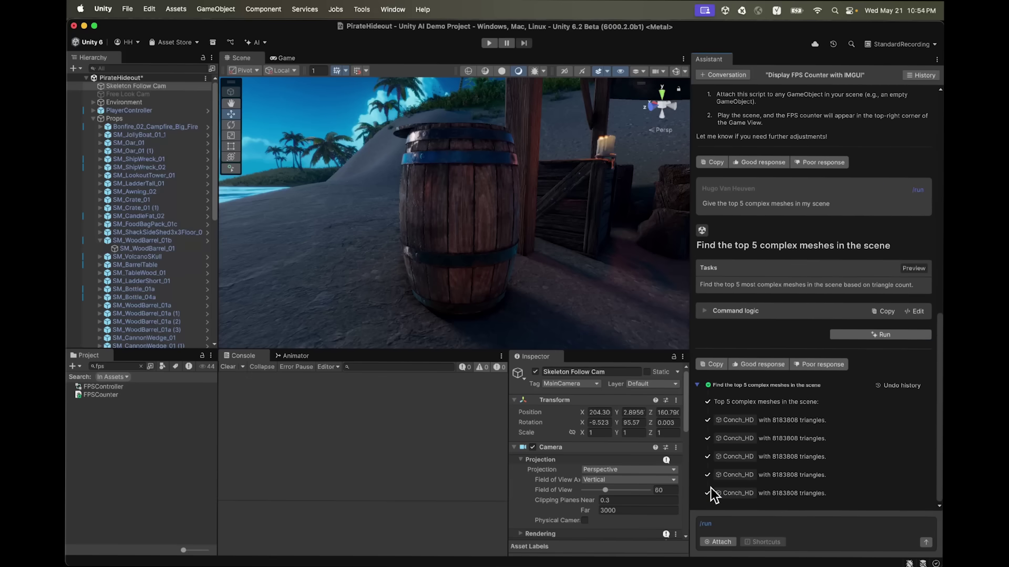
Step: Locate and frame a Conch_HD shell, then delete the Shells group
{"action": "left_click", "coordinate": [744, 423]}
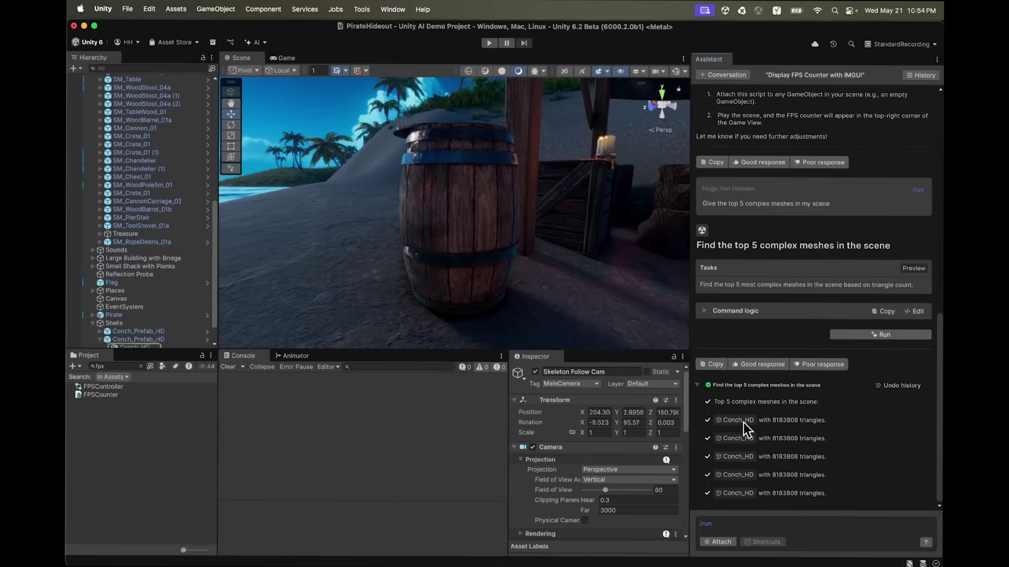
{"action": "double_click", "coordinate": [152, 342]}
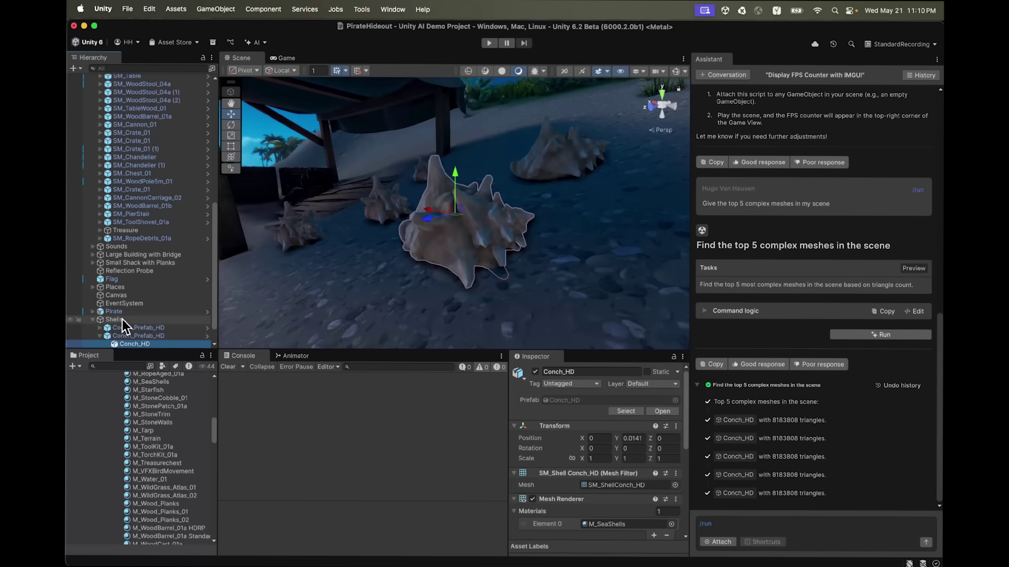
{"action": "left_click", "coordinate": [122, 319]}
{"action": "key", "text": "Delete"}
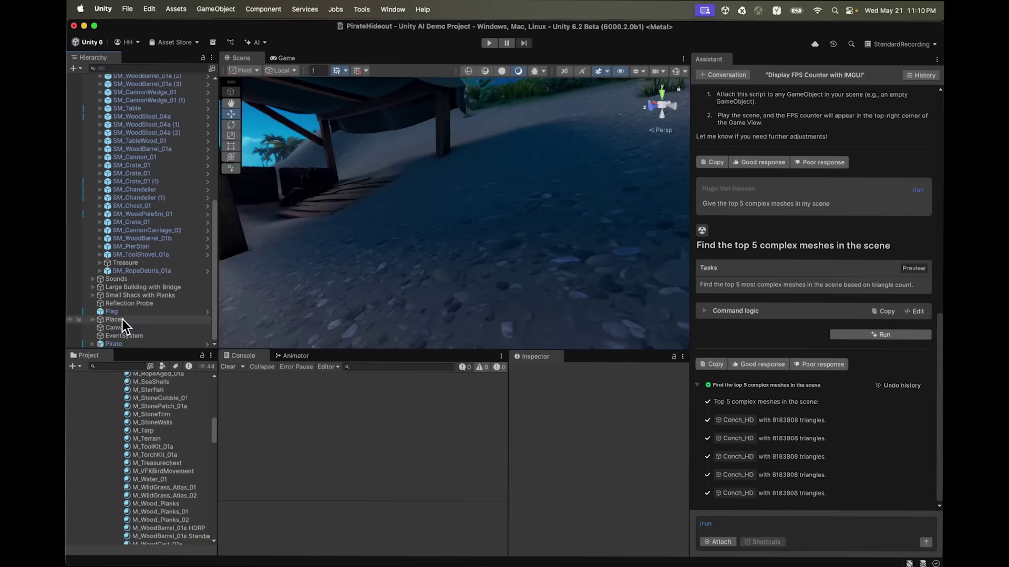
{"action": "scroll", "coordinate": [120, 319], "scroll_direction": "up", "scroll_amount": 10}
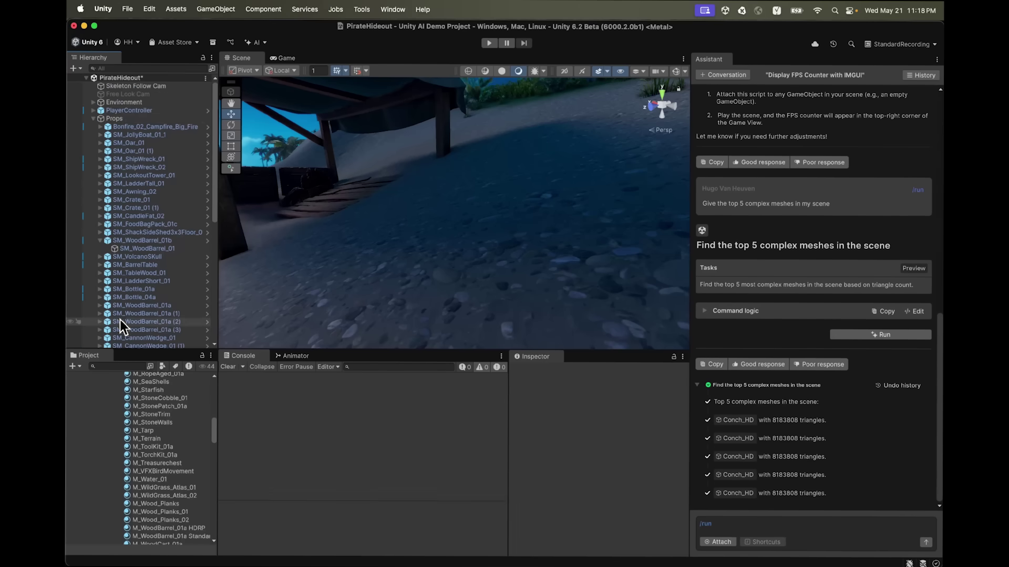
Step: Attach Terrain and Sea, then send and run a /run prompt placing WavesEmitters at sea level
{"action": "left_click", "coordinate": [94, 118]}
{"action": "left_click", "coordinate": [114, 109]}
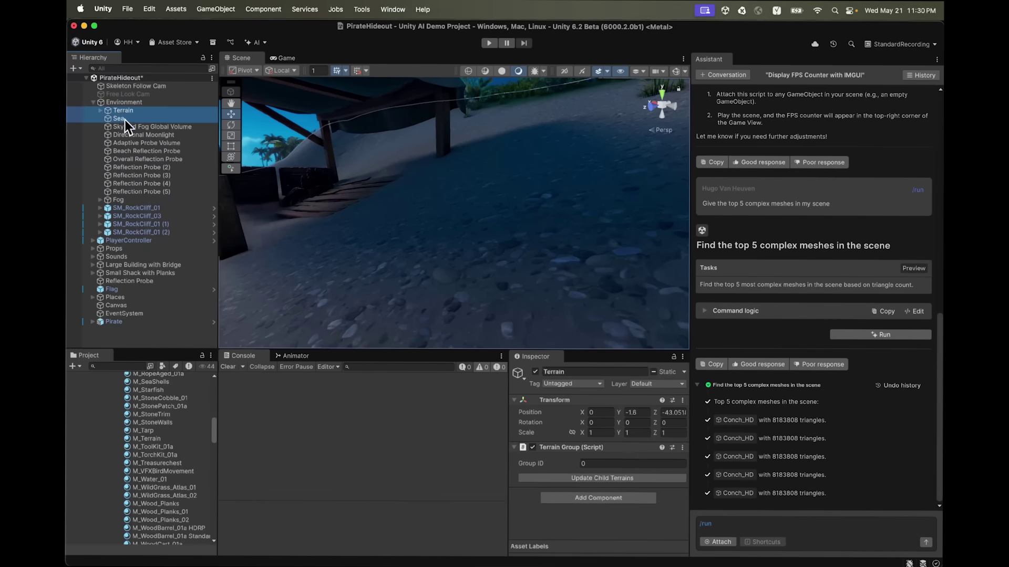
{"action": "left_click_drag", "start_coordinate": [125, 119], "coordinate": [757, 526]}
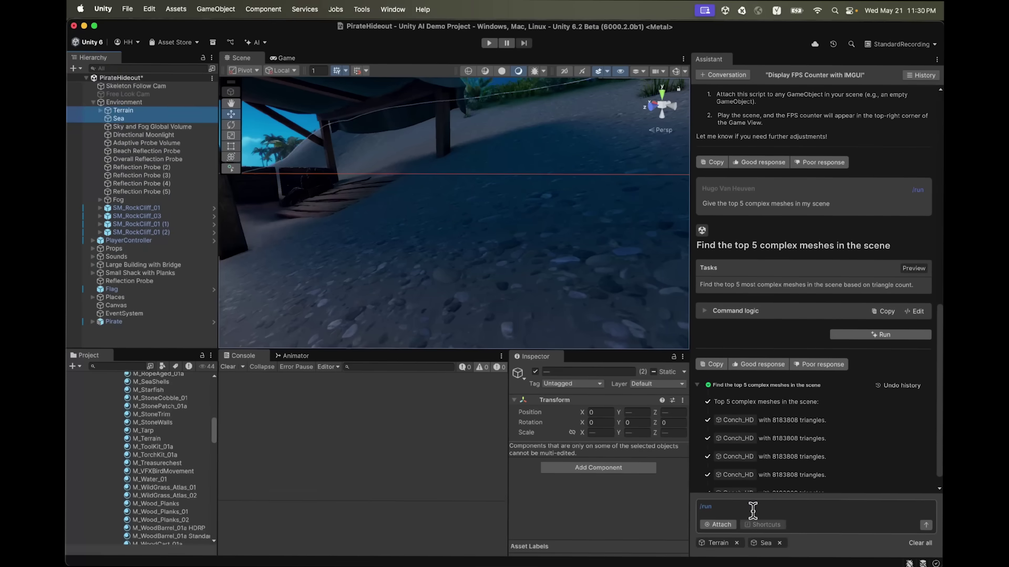
{"action": "left_click", "coordinate": [753, 511]}
{"action": "type", "text": "sample terrain height, and around sea level, place empty gameobjects named WavesEmitter. Make sure you don't get more than 1 object every 20 meters"}
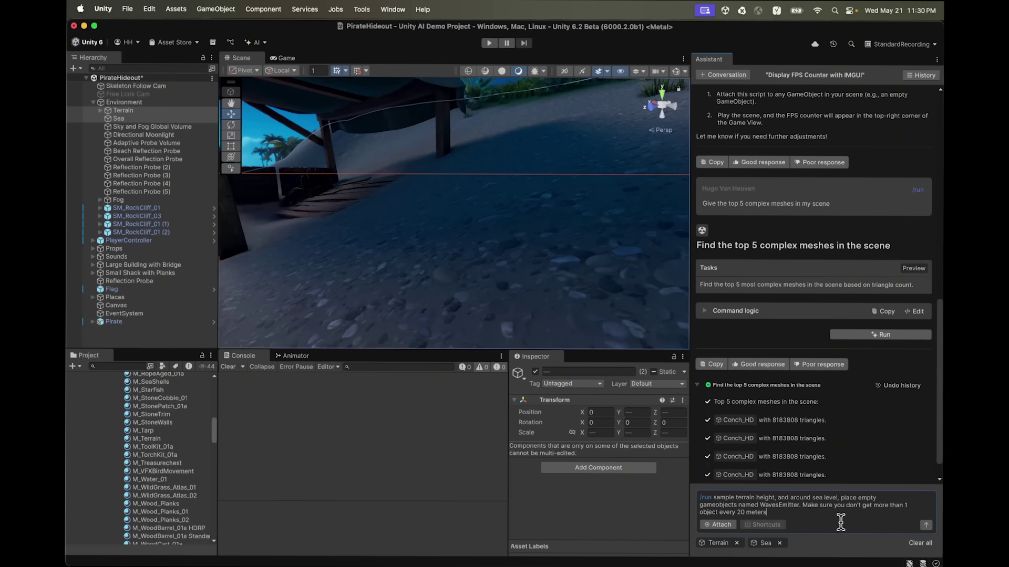
{"action": "left_click", "coordinate": [925, 526]}
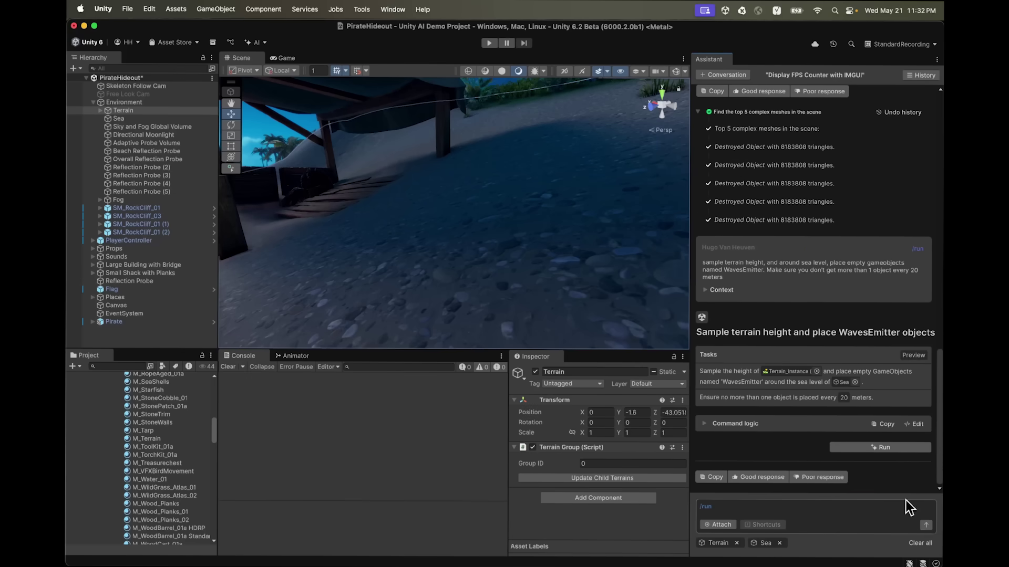
{"action": "left_click", "coordinate": [889, 449]}
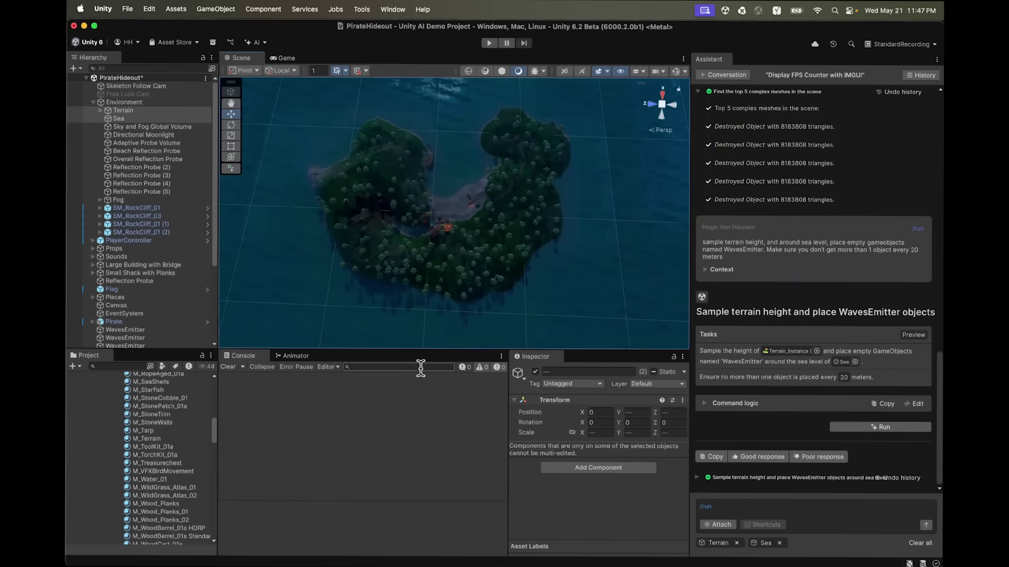
{"action": "scroll", "coordinate": [172, 269], "scroll_direction": "down", "scroll_amount": 5}
Step: Give the first WavesEmitter a looping Wave Sounds audio source
{"action": "left_click", "coordinate": [151, 214]}
{"action": "key", "text": "Down"}
{"action": "key", "text": "Down"}
{"action": "key", "text": "Down"}
{"action": "key", "text": "Down"}
{"action": "key", "text": "Down"}
{"action": "key", "text": "Down"}
{"action": "key", "text": "Down"}
{"action": "key", "text": "Down"}
{"action": "key", "text": "Down"}
{"action": "key", "text": "Down"}
{"action": "key", "text": "Down"}
{"action": "key", "text": "Down"}
{"action": "key", "text": "Down"}
{"action": "key", "text": "Down"}
{"action": "key", "text": "Down"}
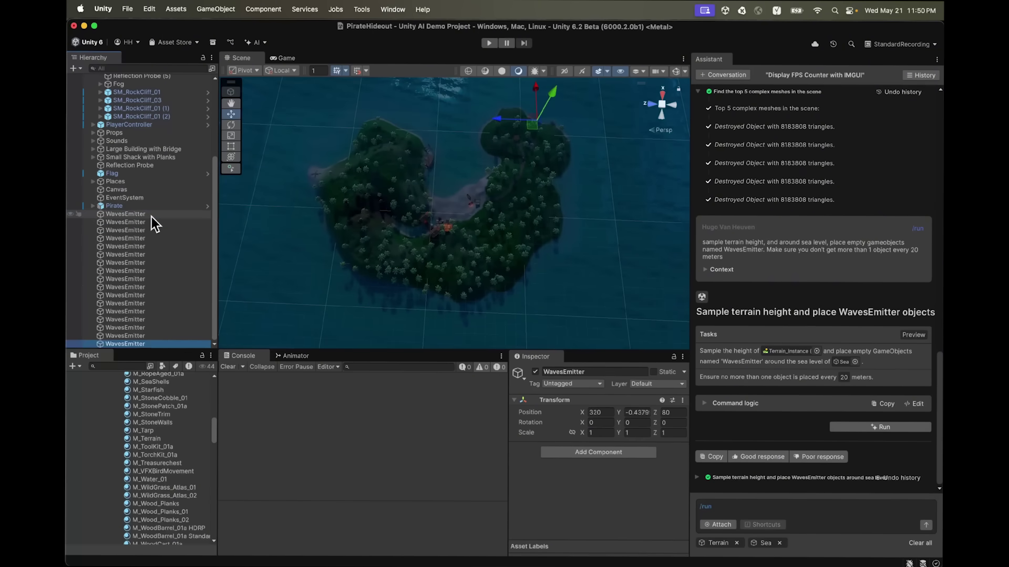
{"action": "scroll", "coordinate": [154, 414], "scroll_direction": "down", "scroll_amount": 5}
{"action": "scroll", "coordinate": [157, 440], "scroll_direction": "down", "scroll_amount": 5}
{"action": "left_click_drag", "start_coordinate": [130, 534], "coordinate": [140, 216]}
{"action": "scroll", "coordinate": [605, 478], "scroll_direction": "down", "scroll_amount": 5}
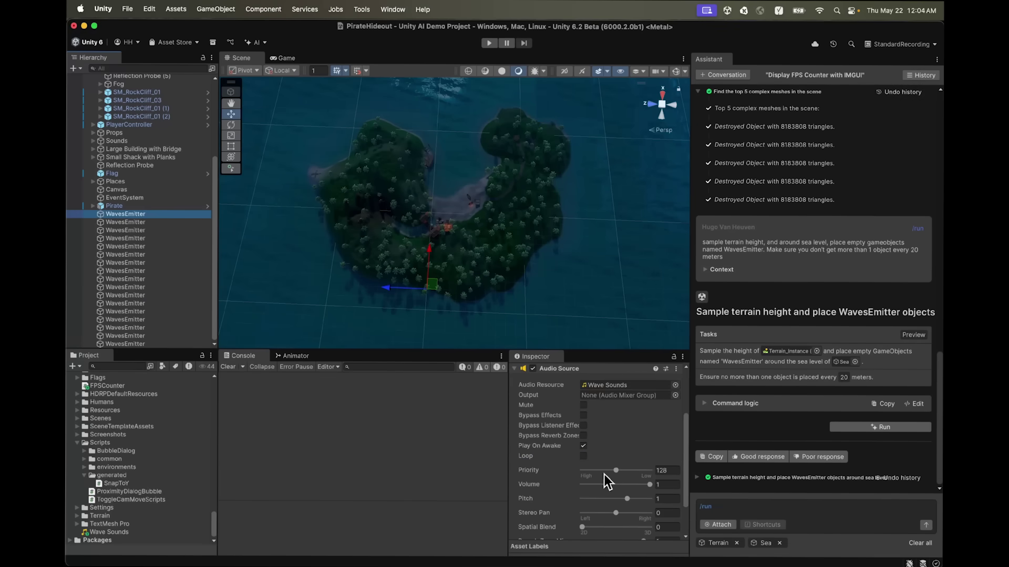
{"action": "left_click", "coordinate": [582, 455]}
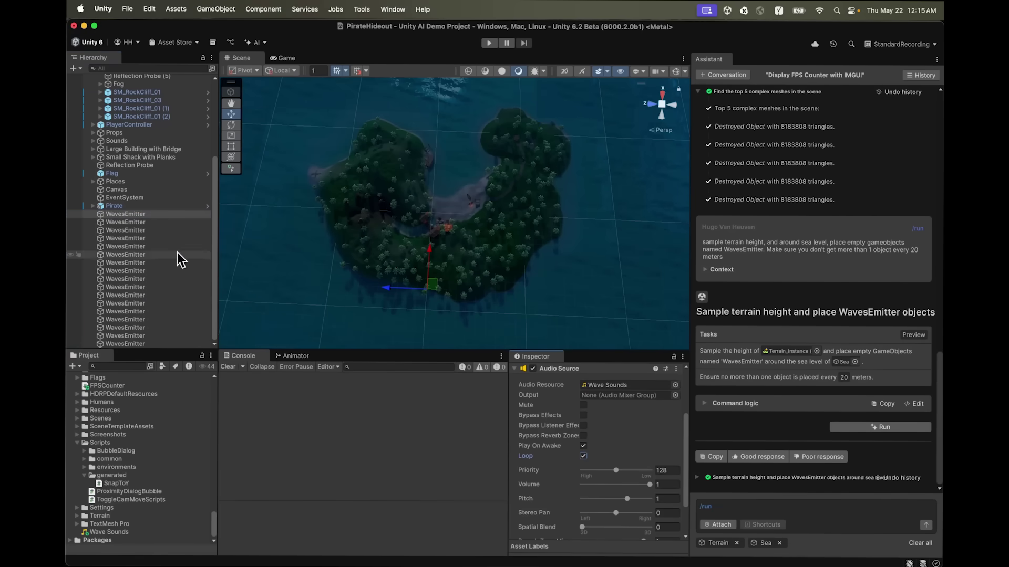
Step: Save that WavesEmitter as a prefab asset named WavesEmitterPrefab
{"action": "left_click", "coordinate": [135, 215]}
{"action": "left_click_drag", "start_coordinate": [136, 432], "coordinate": [137, 537]}
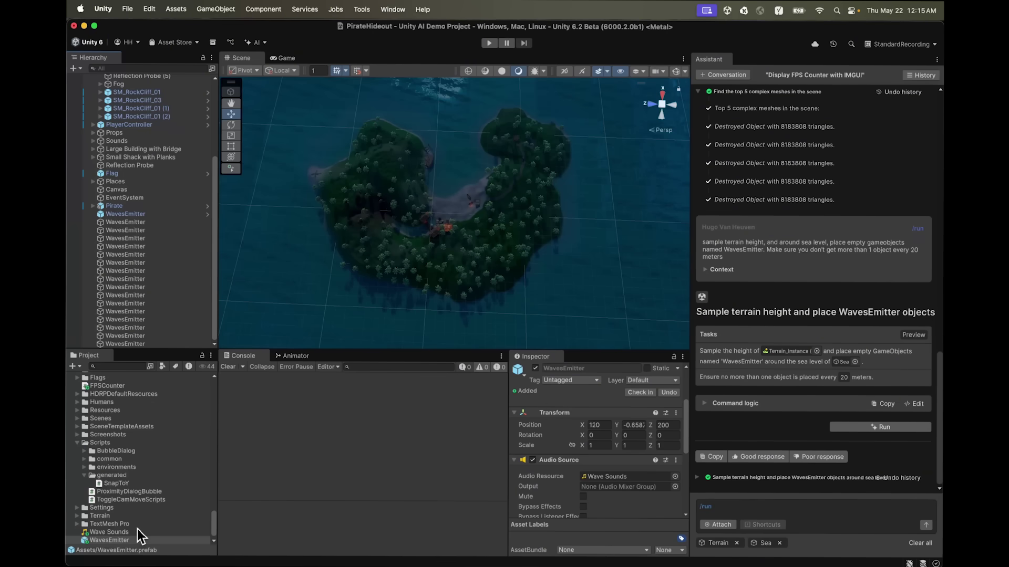
{"action": "left_click", "coordinate": [137, 539]}
{"action": "key", "text": "Return"}
{"action": "key", "text": "Right"}
{"action": "type", "text": "Prefab"}
{"action": "key", "text": "Return"}
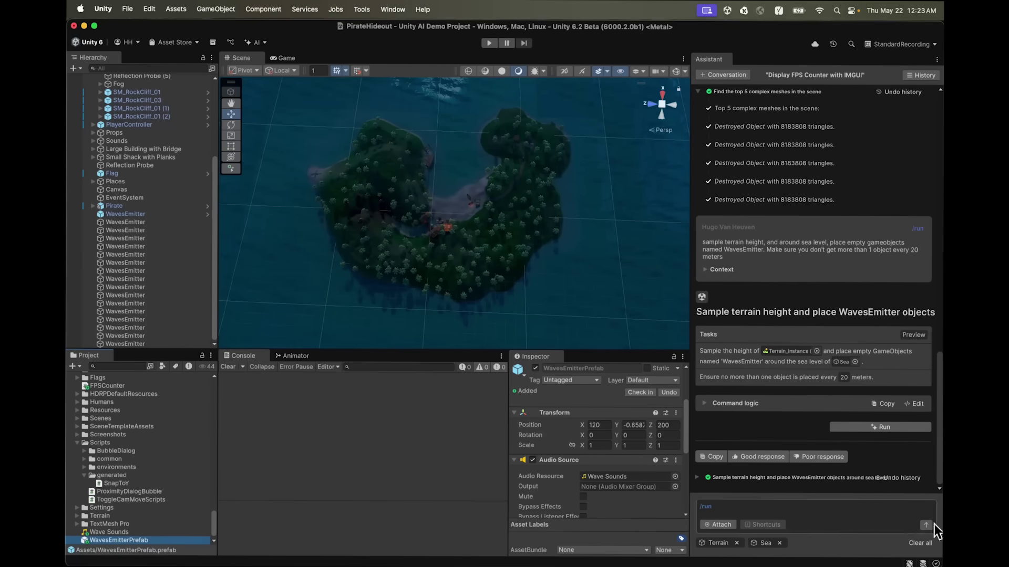
Step: Send and run a pasted /run prompt swapping emitters for quadrant-named prefabs under Sounds, then expand Sounds
{"action": "left_click", "coordinate": [919, 543]}
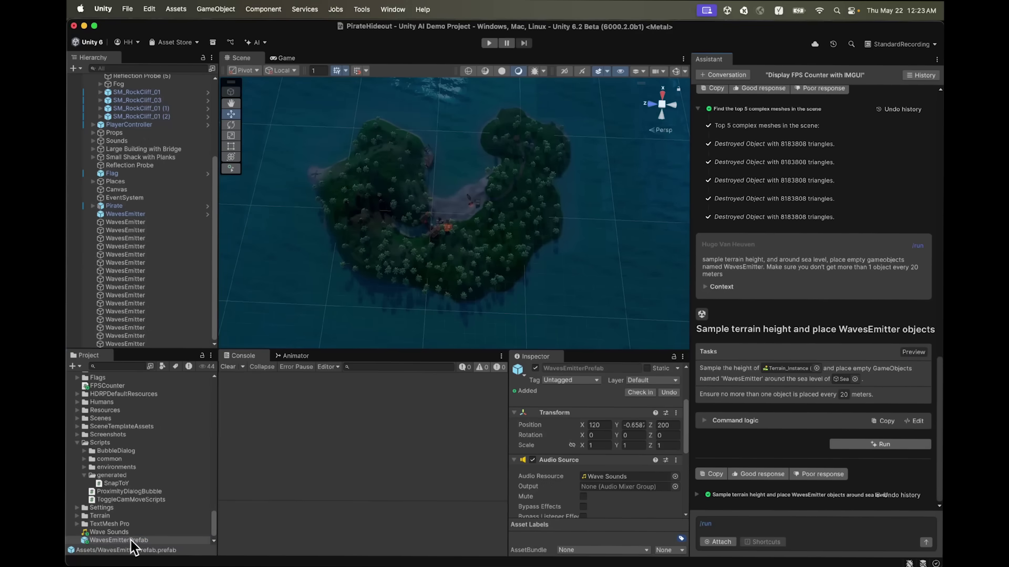
{"action": "left_click_drag", "start_coordinate": [132, 547], "coordinate": [793, 524]}
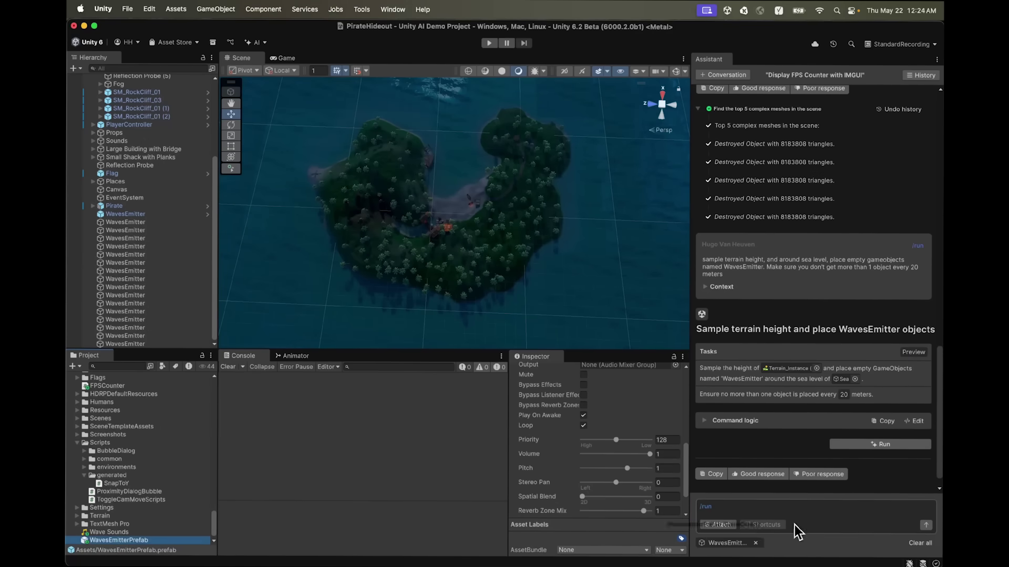
{"action": "left_click", "coordinate": [757, 511]}
{"action": "type", "text": "find all objects with WavesEmitter in their name in the hierarchy and replace them with the attached prefab. Don't make clones, keep the prefab reference. Move all those objects under the Sounds gameObject. Rename those objects by affixing their name with what quadrant they fall in respect to their parent"}
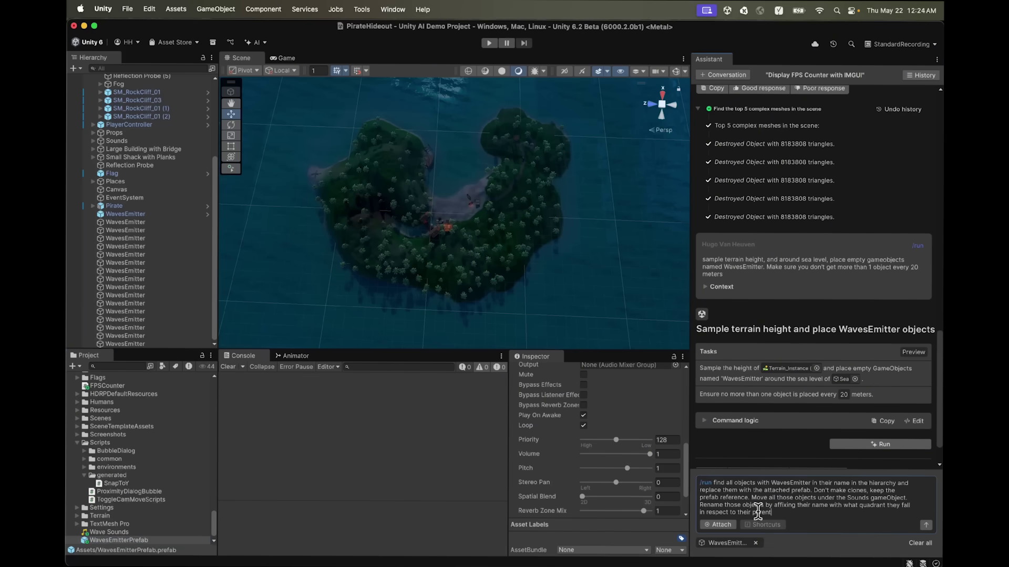
{"action": "left_click", "coordinate": [925, 525]}
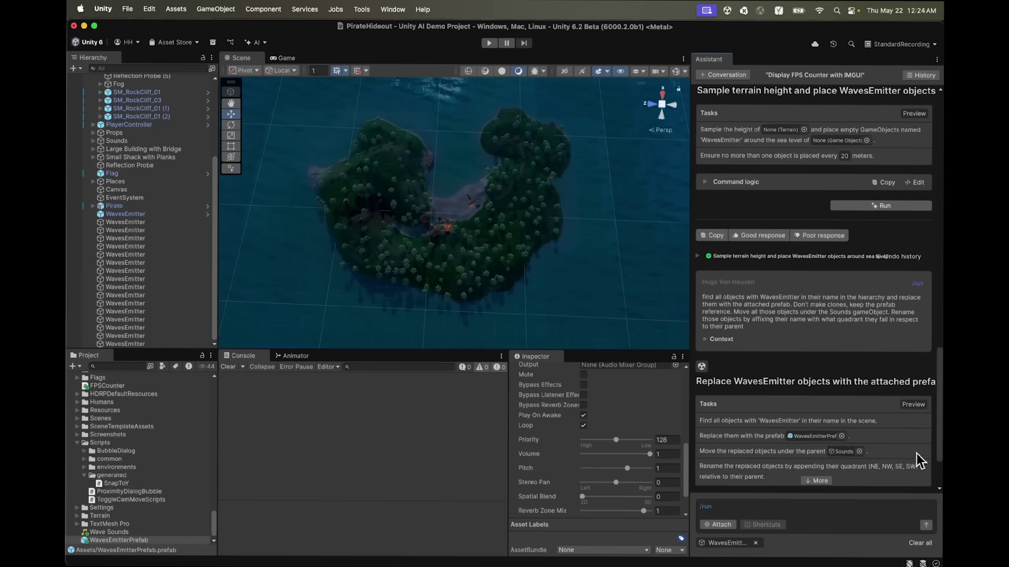
{"action": "left_click", "coordinate": [908, 450]}
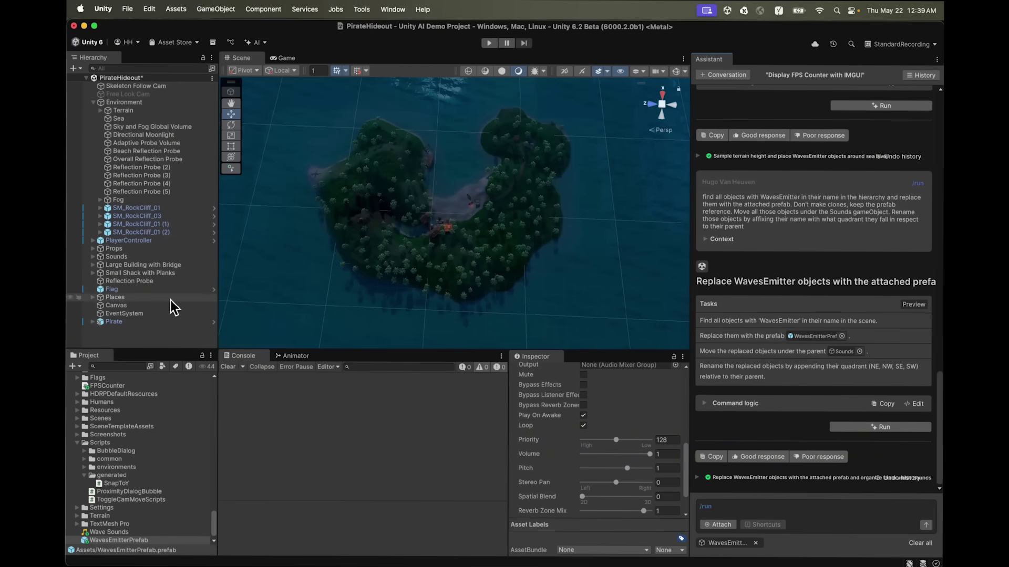
{"action": "left_click", "coordinate": [94, 257]}
{"action": "scroll", "coordinate": [94, 259], "scroll_direction": "down", "scroll_amount": 5}
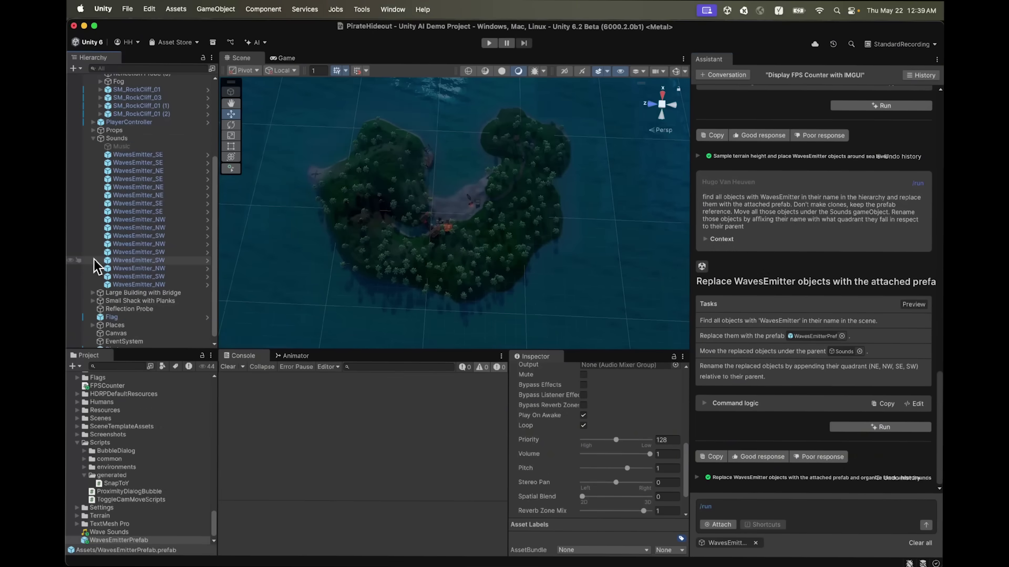
Step: Attach the seven pirate prefabs from Humans to the Assistant and send the spawning prompt
{"action": "left_click", "coordinate": [912, 543]}
{"action": "left_click", "coordinate": [79, 402]}
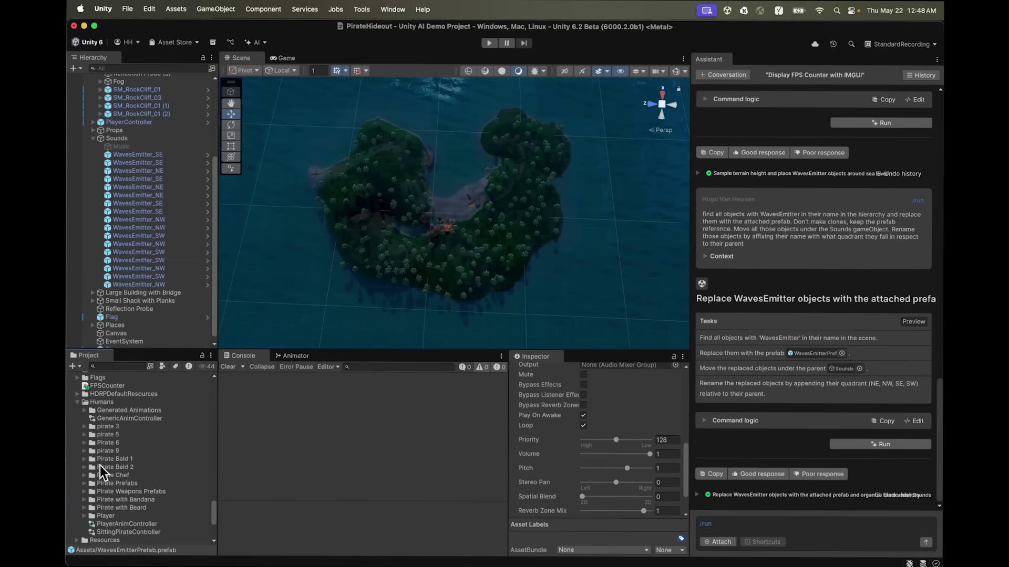
{"action": "scroll", "coordinate": [100, 483], "scroll_direction": "down", "scroll_amount": 3}
{"action": "left_click", "coordinate": [123, 463]}
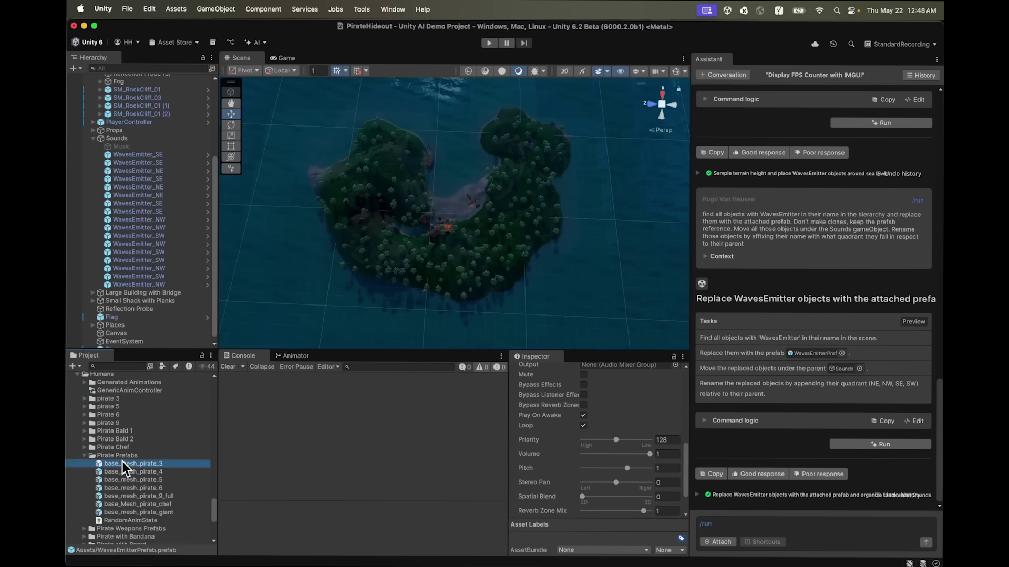
{"action": "left_click", "coordinate": [130, 510], "text": "shift"}
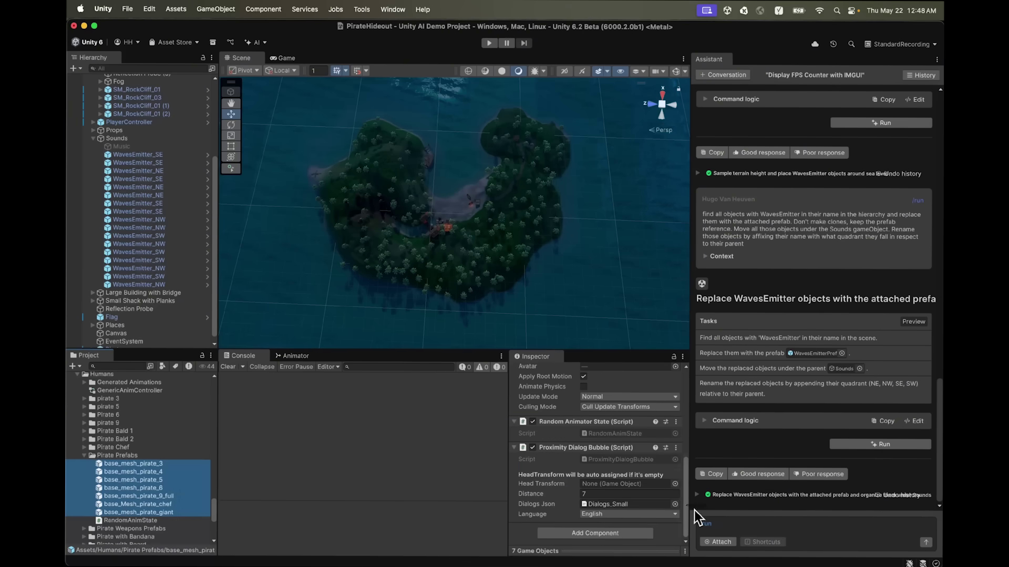
{"action": "left_click_drag", "start_coordinate": [420, 482], "coordinate": [743, 533]}
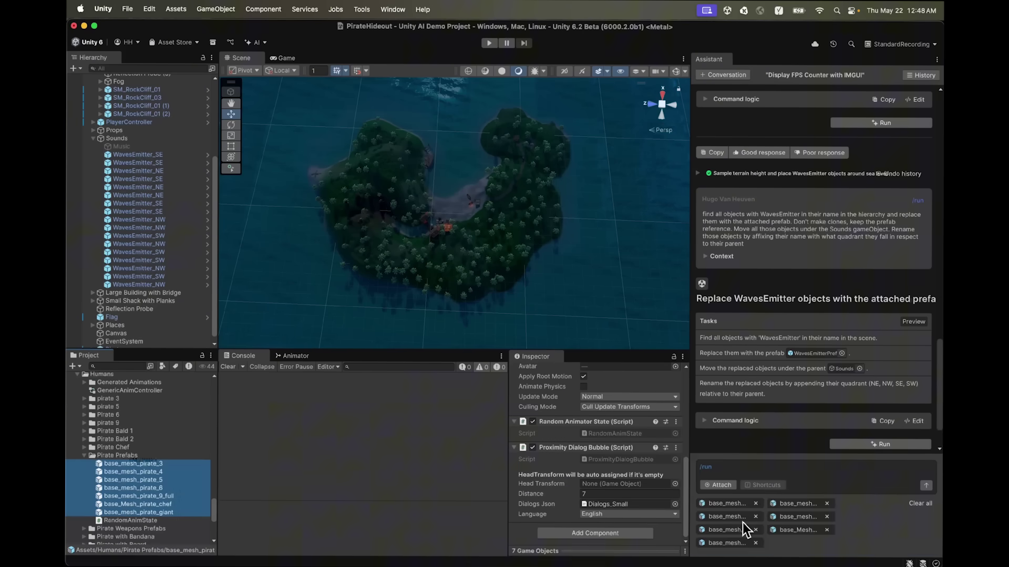
{"action": "left_click", "coordinate": [744, 471]}
{"action": "type", "text": "spawn a pirate at any gameobject starting with POI in the scene. Don't spawn the same pirate twice. Use the prefabs don't make clones"}
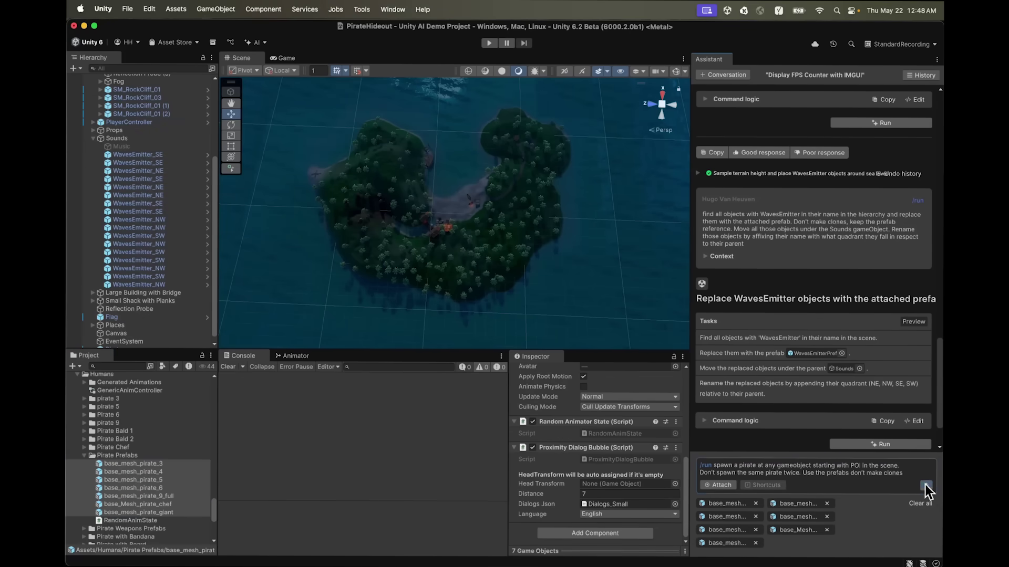
{"action": "left_click", "coordinate": [926, 486]}
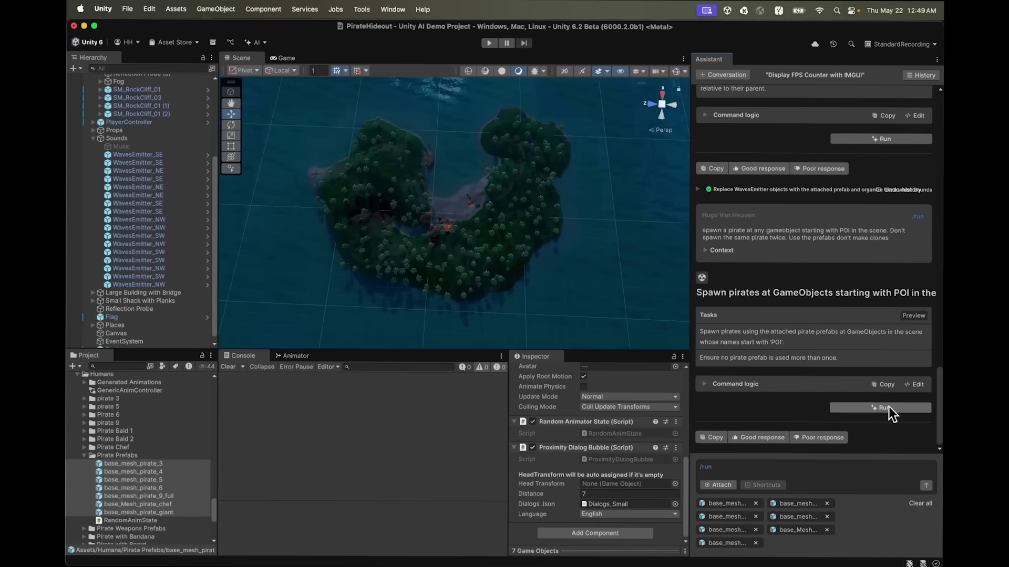
Step: Run the spawn command, then frame POI Marker Bonfire 2 to show its pirates
{"action": "left_click", "coordinate": [888, 407]}
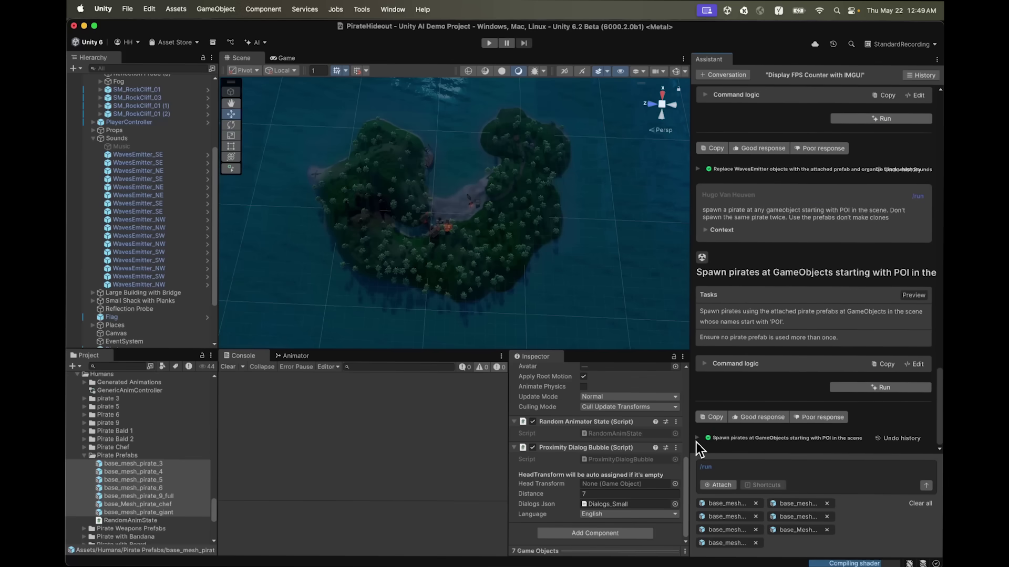
{"action": "left_click", "coordinate": [696, 438]}
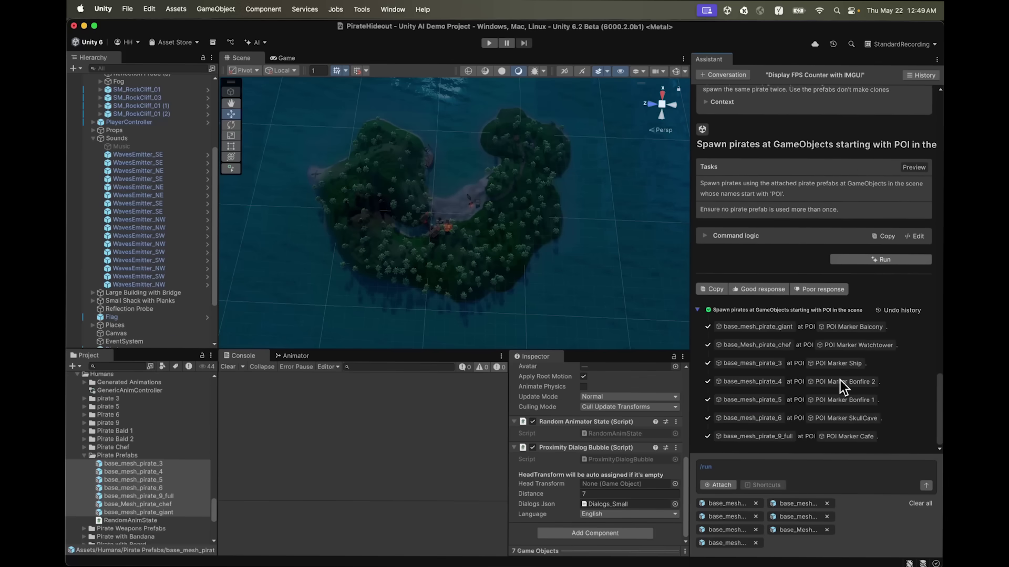
{"action": "left_click", "coordinate": [840, 381]}
{"action": "left_click", "coordinate": [149, 345]}
{"action": "key", "text": "f"}
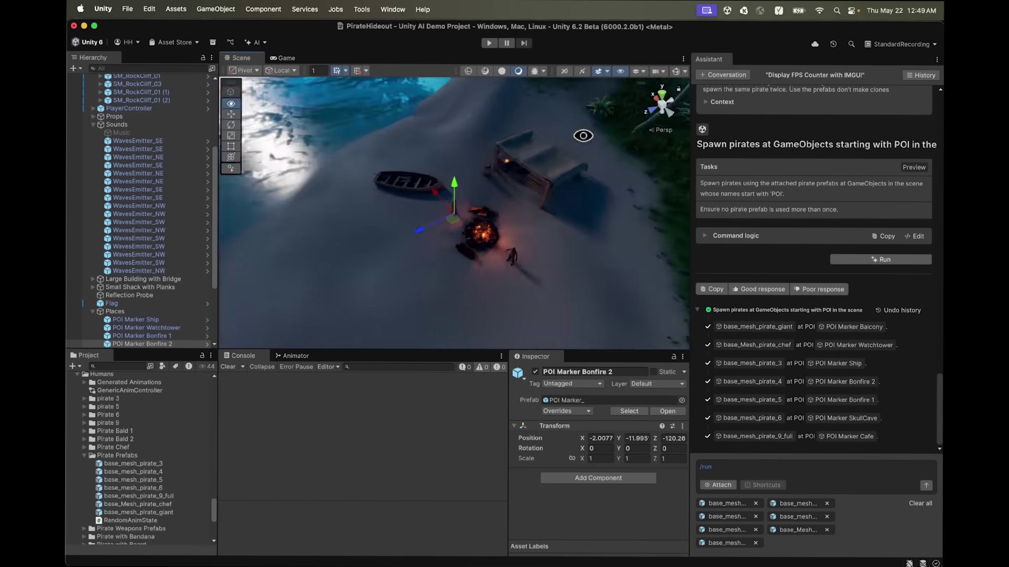
{"action": "scroll", "coordinate": [472, 215], "scroll_direction": "up", "scroll_amount": 5}
{"action": "mouse_move", "coordinate": [567, 221]}
{"action": "middle_mouse_down"}
{"action": "mouse_move", "coordinate": [367, 189]}
{"action": "mouse_move", "coordinate": [464, 195]}
{"action": "middle_mouse_up"}
Step: Start a new Assistant conversation and attach the Dialogs_Small file to it
{"action": "left_click", "coordinate": [713, 76]}
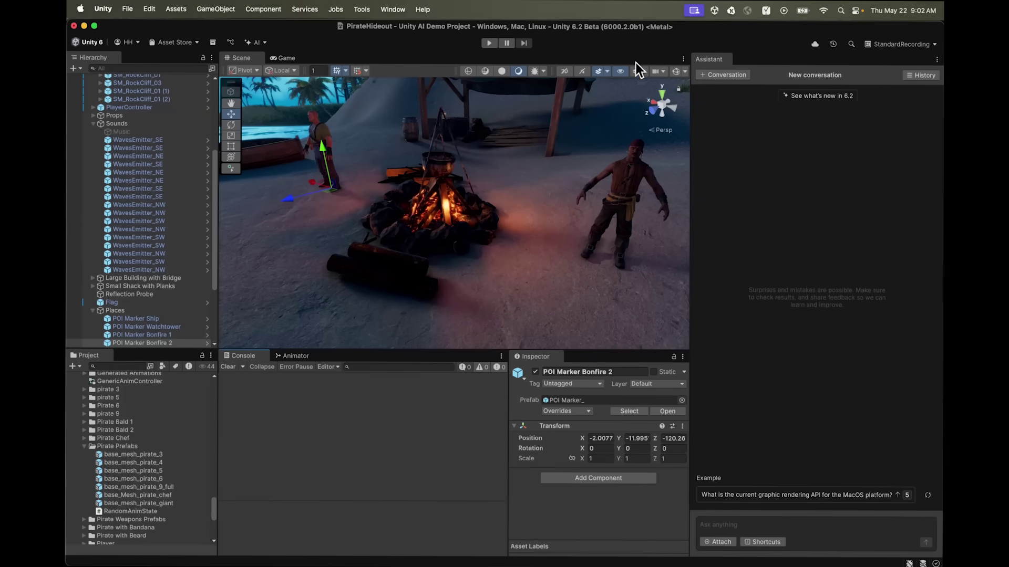
{"action": "left_click", "coordinate": [622, 178]}
{"action": "scroll", "coordinate": [608, 489], "scroll_direction": "down", "scroll_amount": 5}
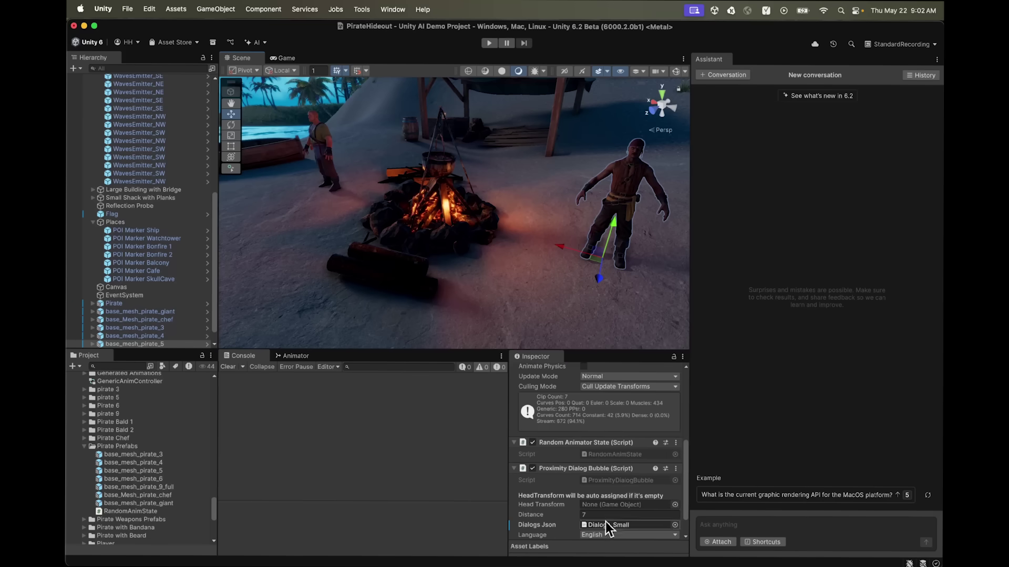
{"action": "left_click", "coordinate": [605, 525]}
{"action": "left_click", "coordinate": [132, 541]}
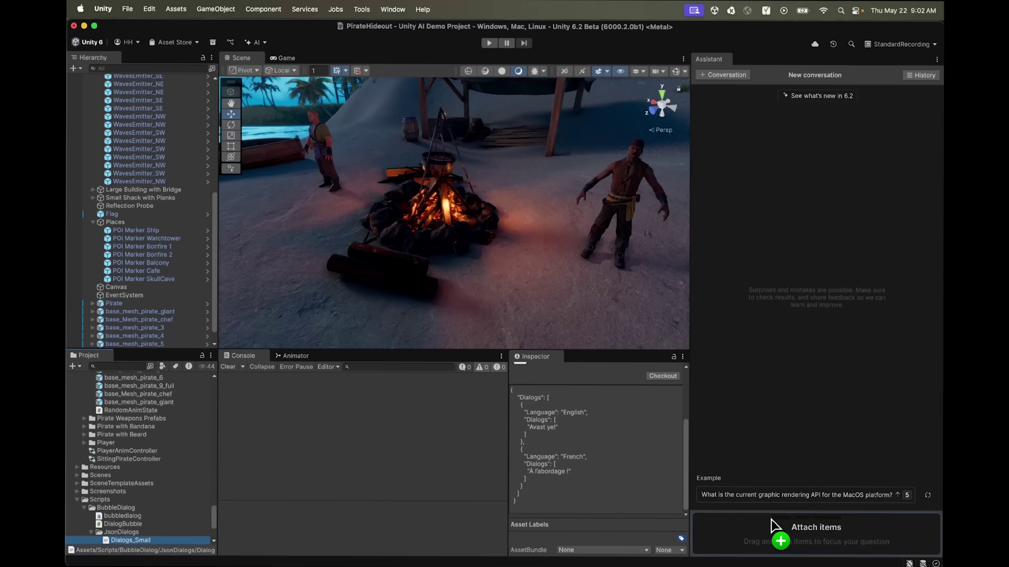
{"action": "left_click_drag", "start_coordinate": [652, 513], "coordinate": [773, 527]}
Step: Send a /run request for multilingual barks and run it, creating Dialogs_Extended
{"action": "left_click", "coordinate": [771, 524]}
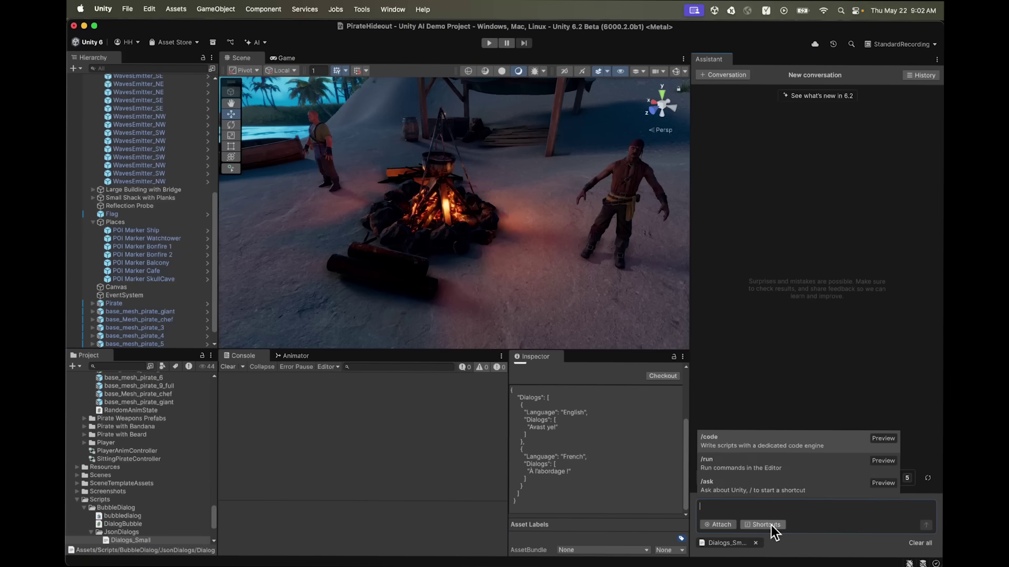
{"action": "left_click", "coordinate": [753, 467]}
{"action": "type", "text": "Make a new Dialog json from this example. Include more pirate barks in these languages: English, French, Spanish, German, Italian. Please write the whole json content in a string, don't use JsonUtility.ToJson. Write the new file to the same folder as the attached script"}
{"action": "left_click", "coordinate": [924, 527]}
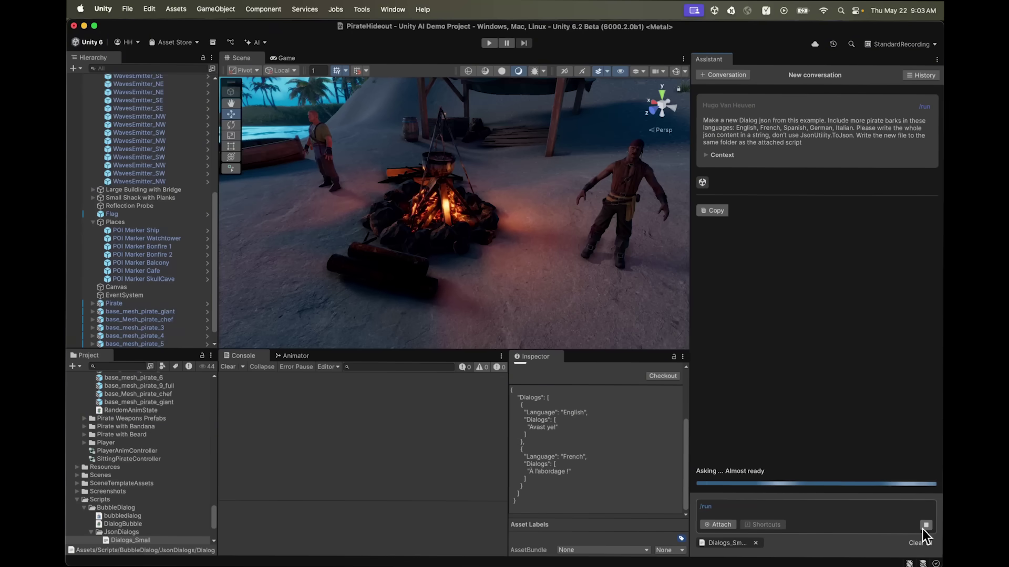
{"action": "left_click", "coordinate": [895, 324]}
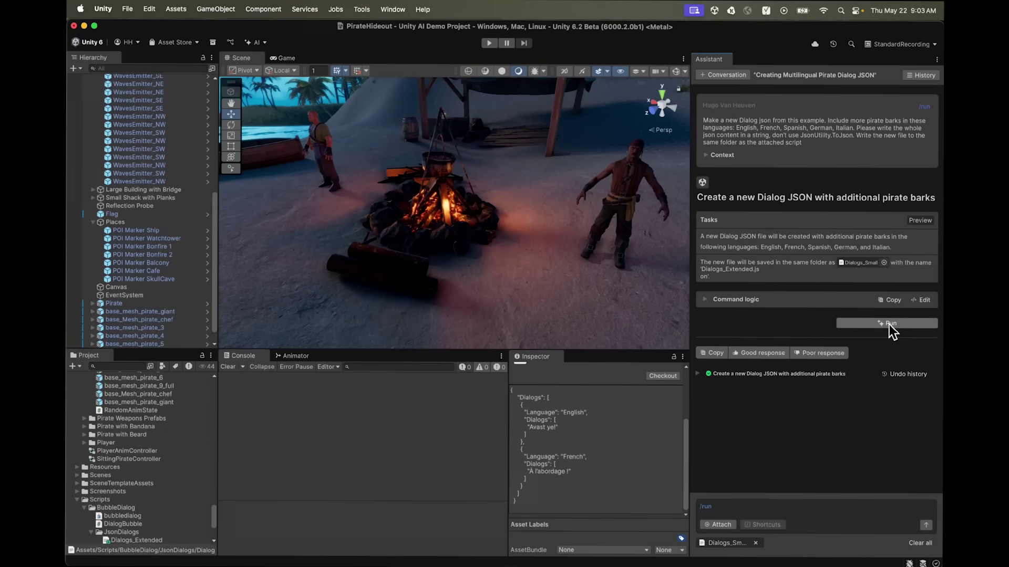
{"action": "left_click", "coordinate": [161, 544]}
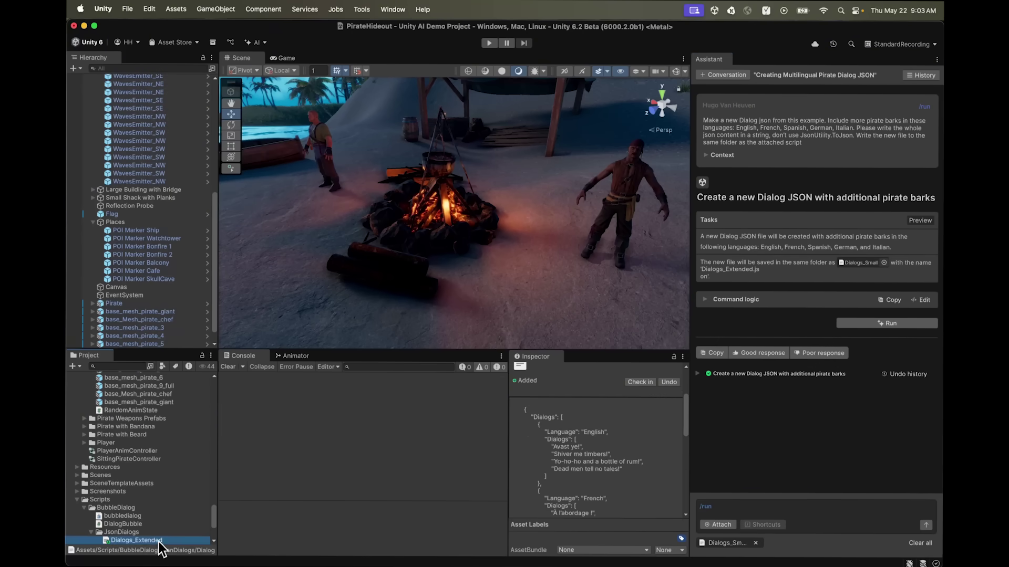
{"action": "scroll", "coordinate": [600, 447], "scroll_direction": "down", "scroll_amount": 2}
{"action": "scroll", "coordinate": [600, 446], "scroll_direction": "down", "scroll_amount": 2}
{"action": "scroll", "coordinate": [600, 446], "scroll_direction": "down", "scroll_amount": 2}
{"action": "scroll", "coordinate": [599, 446], "scroll_direction": "down", "scroll_amount": 2}
{"action": "left_click", "coordinate": [140, 310]}
Step: Assign Dialogs_Extended to all pirates, play, walk to them, and set Language to French
{"action": "left_click", "coordinate": [137, 343], "text": "shift"}
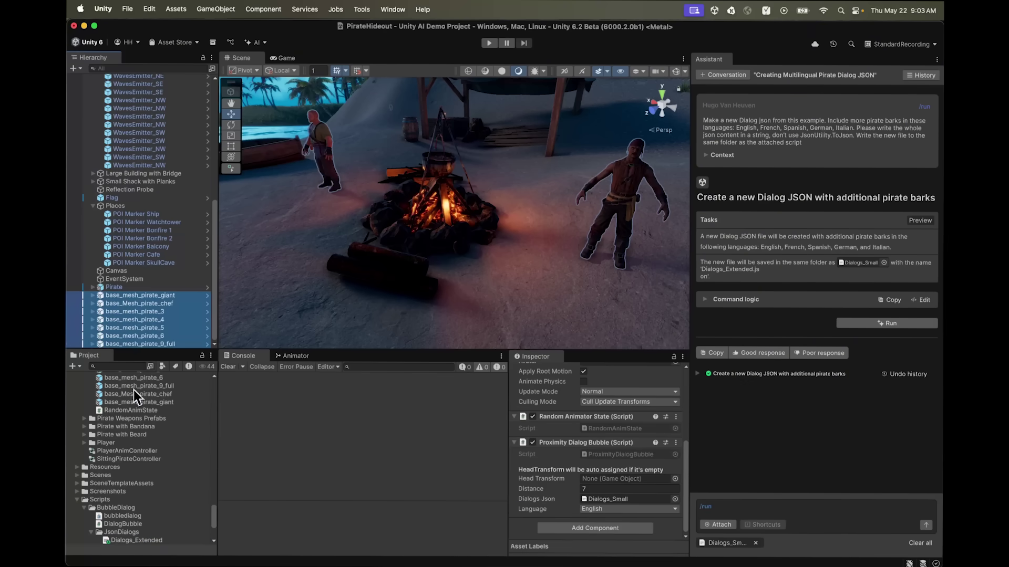
{"action": "left_click_drag", "start_coordinate": [135, 541], "coordinate": [607, 505]}
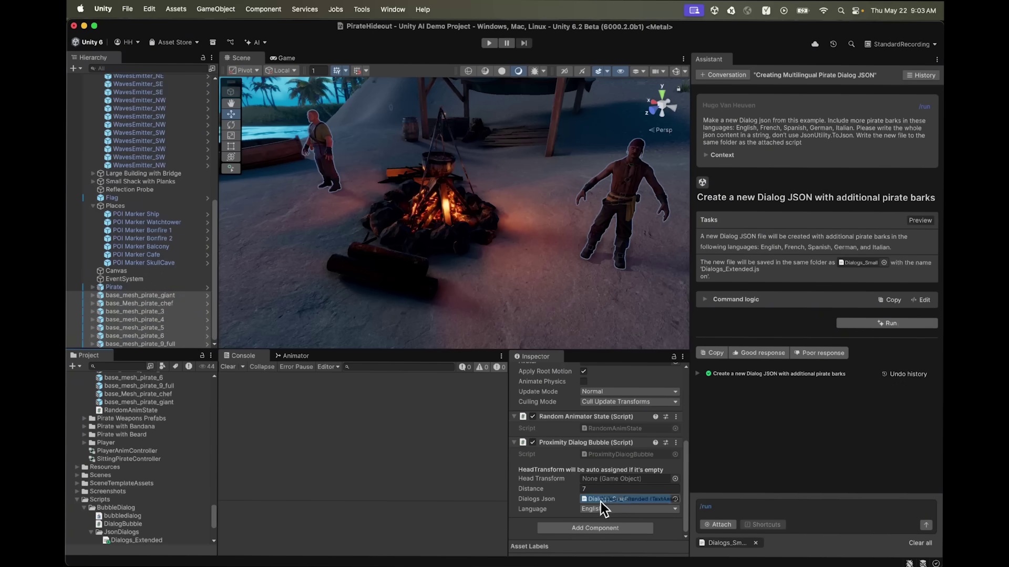
{"action": "left_click", "coordinate": [488, 43]}
{"action": "key", "text": "w"}
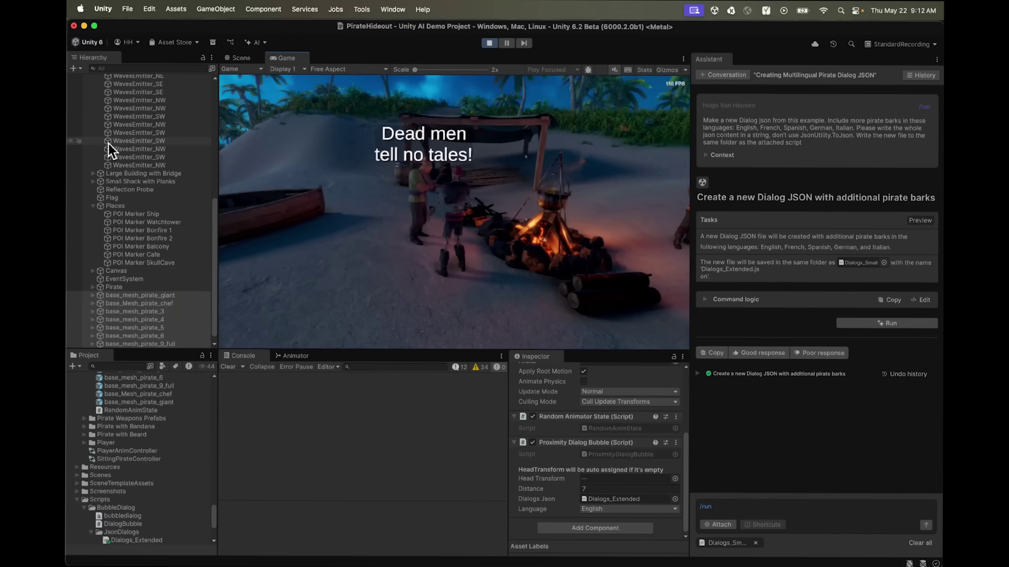
{"action": "left_click", "coordinate": [637, 509]}
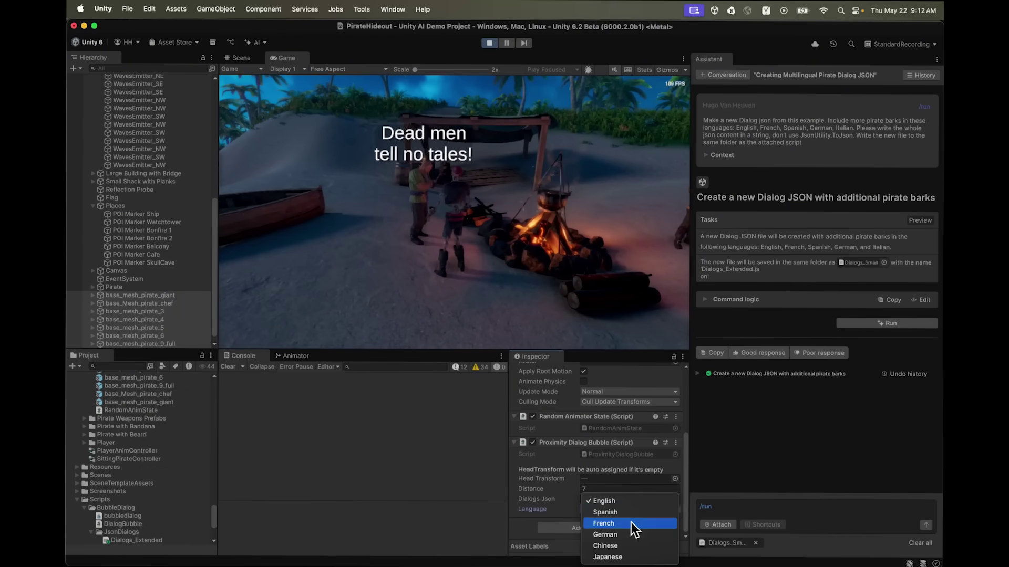
{"action": "left_click", "coordinate": [631, 523]}
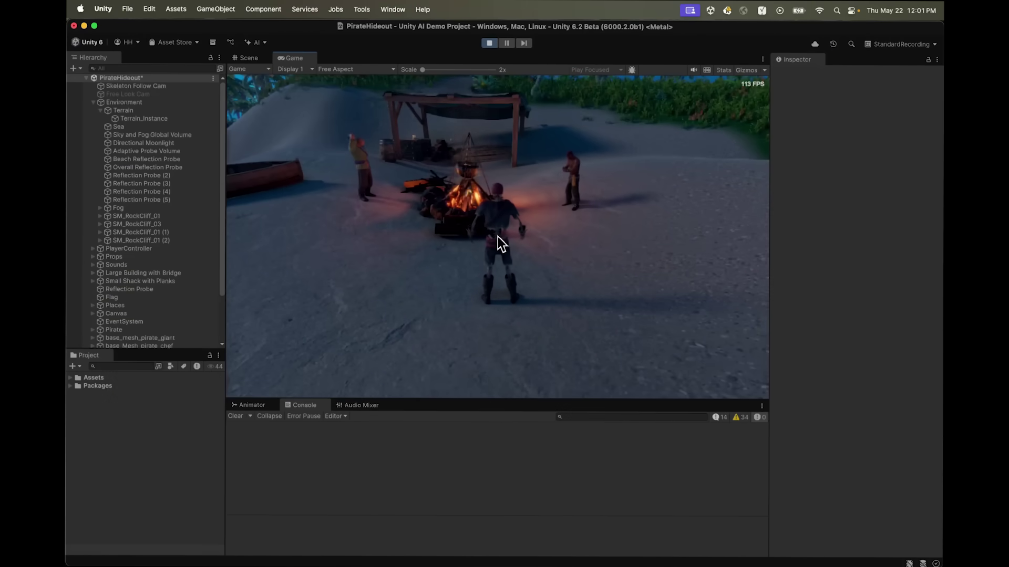
Step: Walk the player from the bonfire to the jungle's green grass patch in Play mode
{"action": "key", "text": "w"}
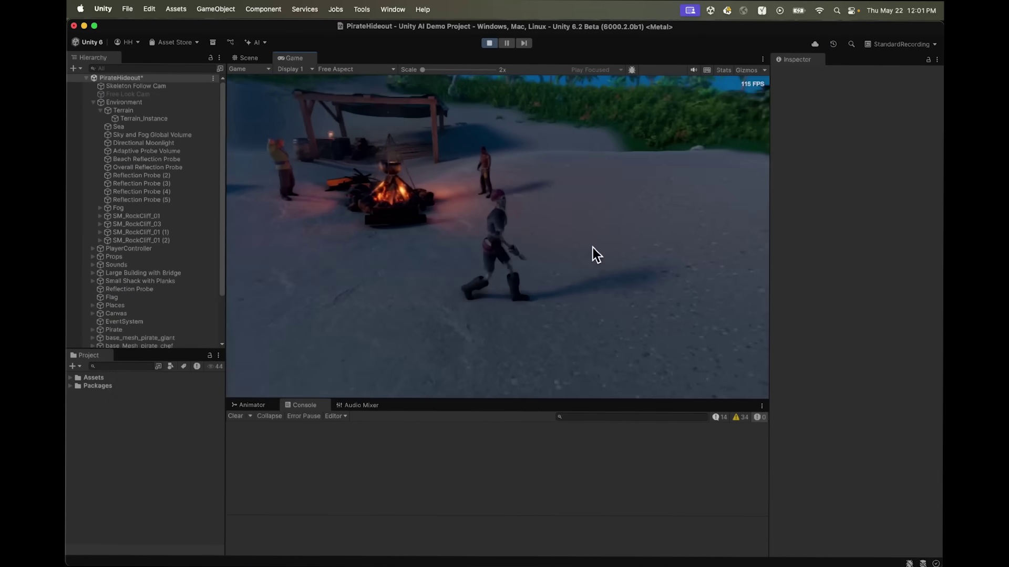
{"action": "key", "text": "w"}
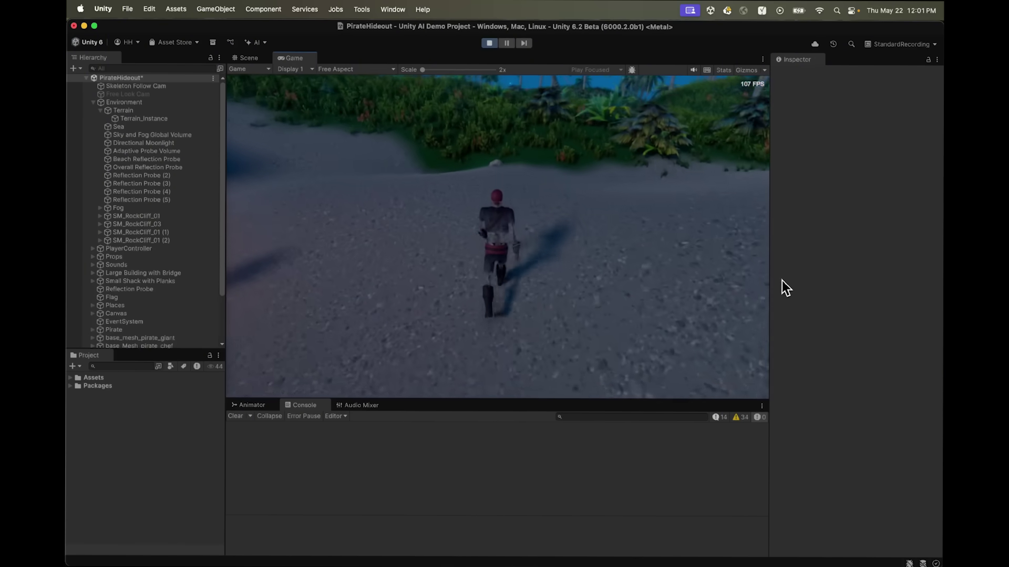
{"action": "key", "text": "w"}
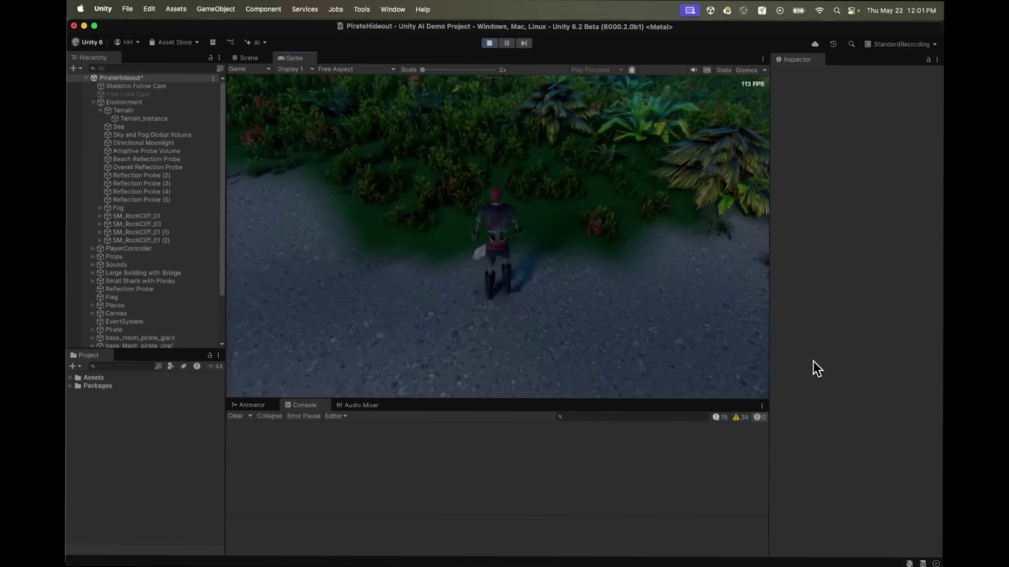
{"action": "left_click", "coordinate": [258, 59]}
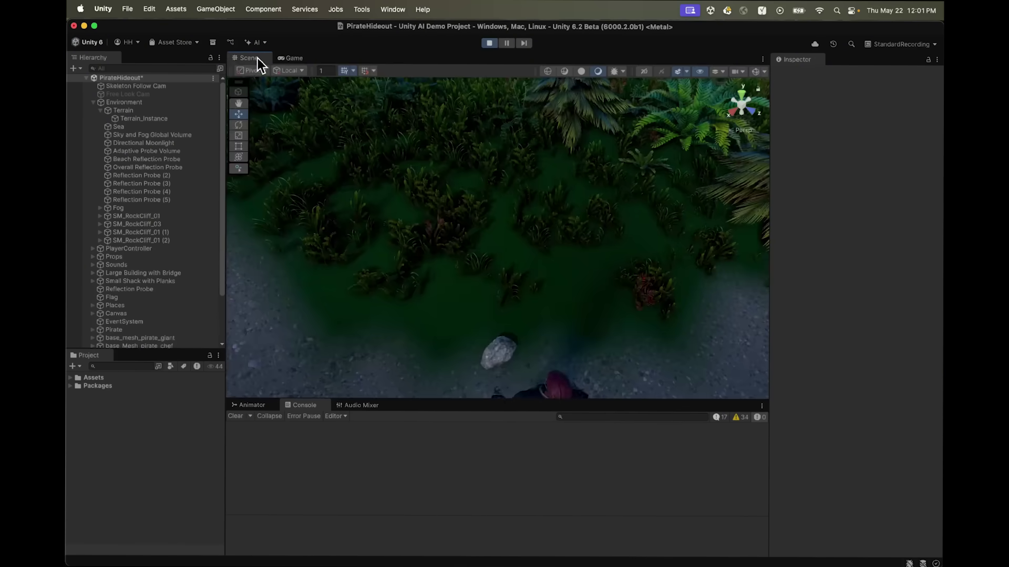
Step: Select Terrain_Instance and open GrassLayer To Change from its Layer Palette
{"action": "left_click", "coordinate": [160, 121]}
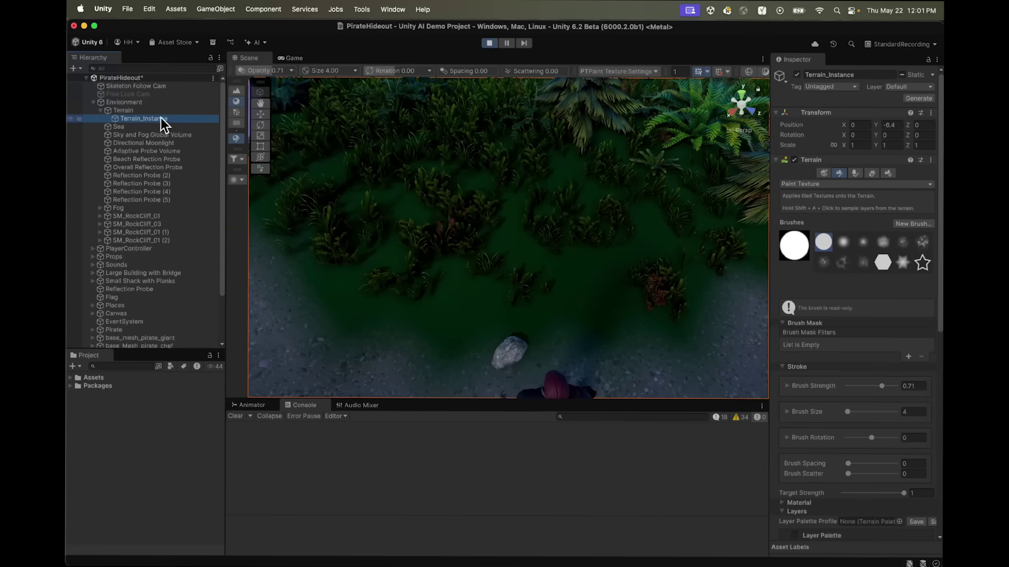
{"action": "scroll", "coordinate": [864, 247], "scroll_direction": "down", "scroll_amount": 10}
{"action": "scroll", "coordinate": [864, 248], "scroll_direction": "down", "scroll_amount": 1}
{"action": "left_click", "coordinate": [855, 219]}
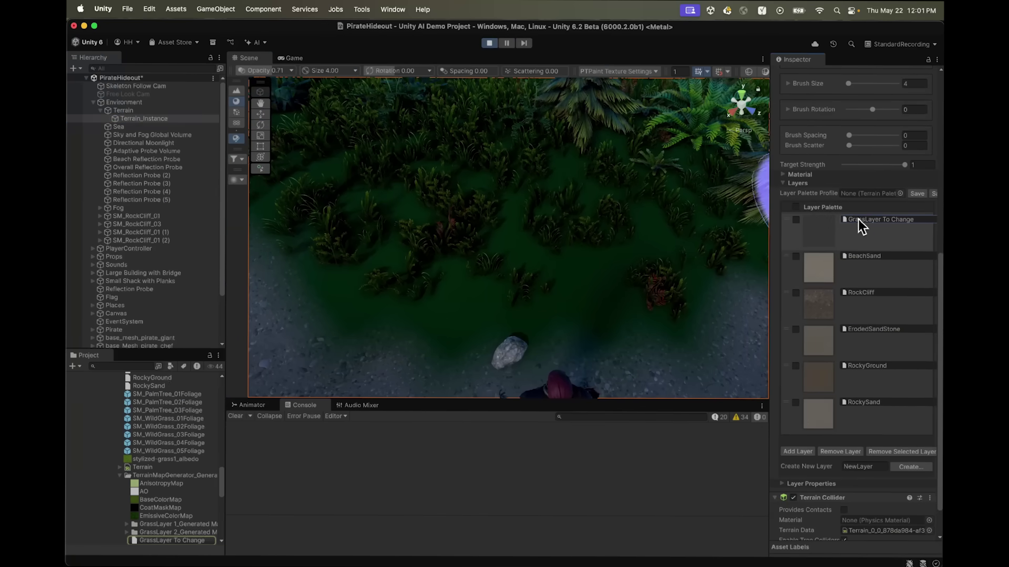
{"action": "left_click", "coordinate": [183, 541]}
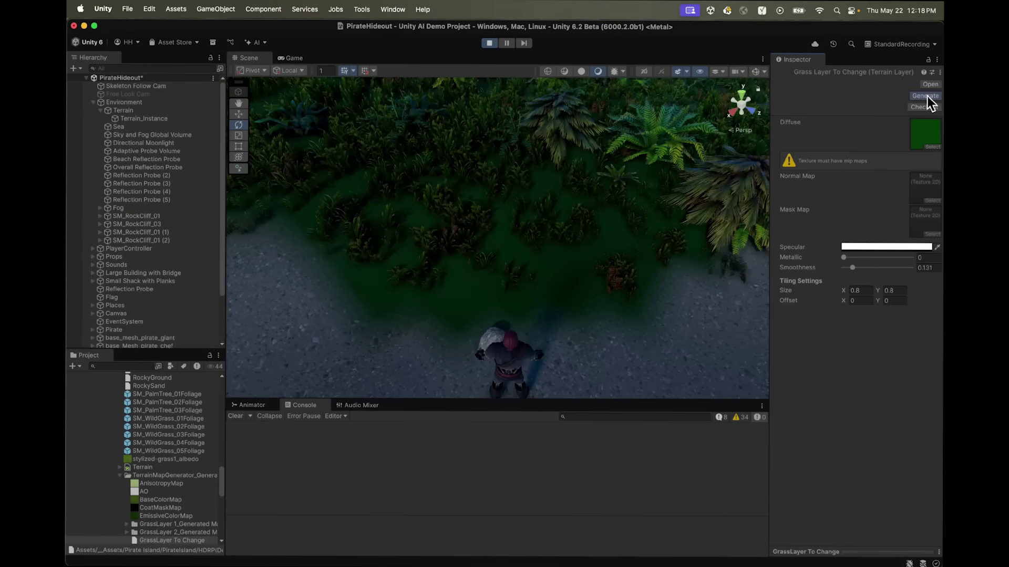
Step: Generate dark green grass textures for GrassLayer To Change and apply the top-right tile
{"action": "left_click", "coordinate": [924, 96]}
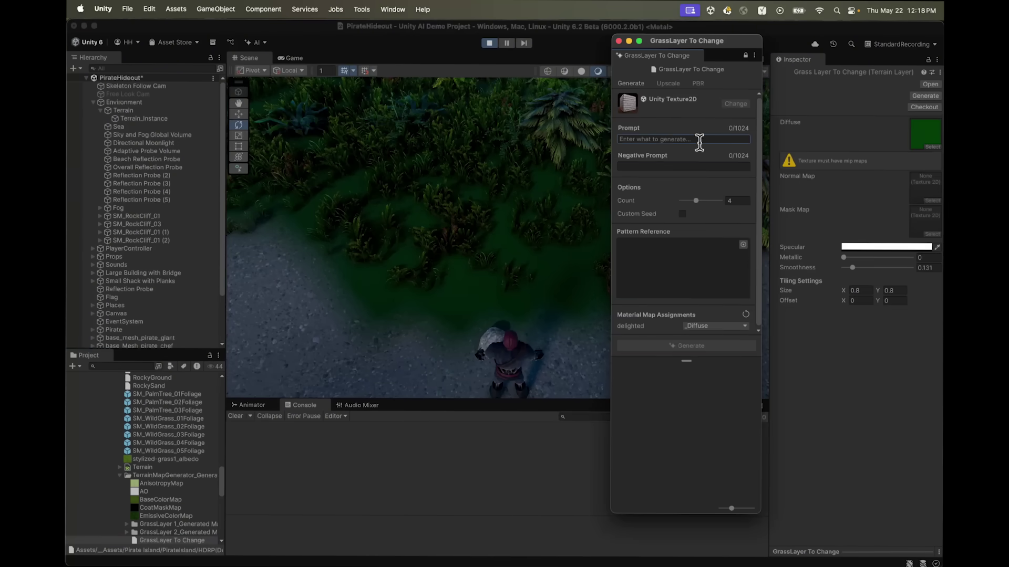
{"action": "type", "text": "Dark green grass"}
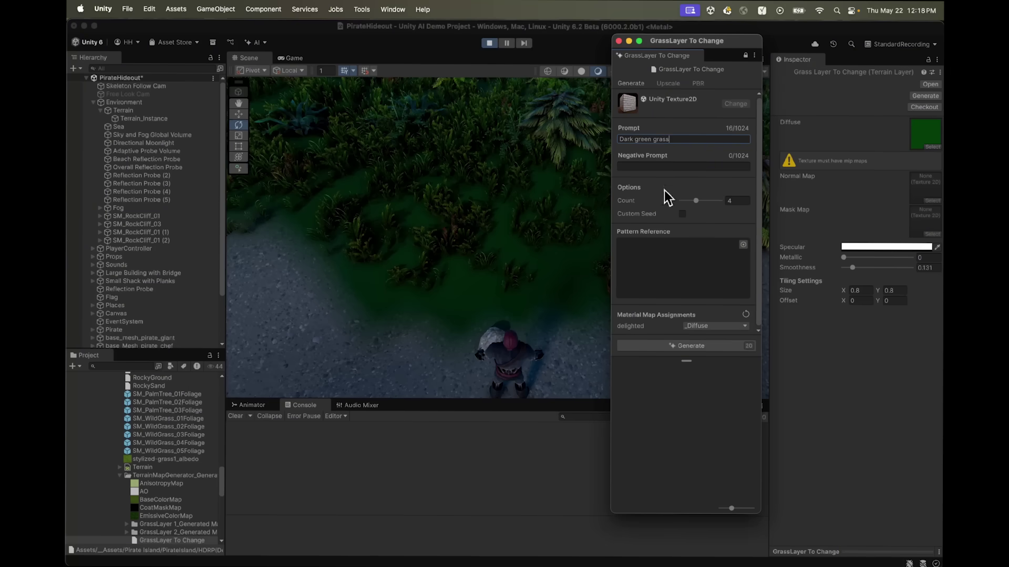
{"action": "left_click", "coordinate": [690, 347]}
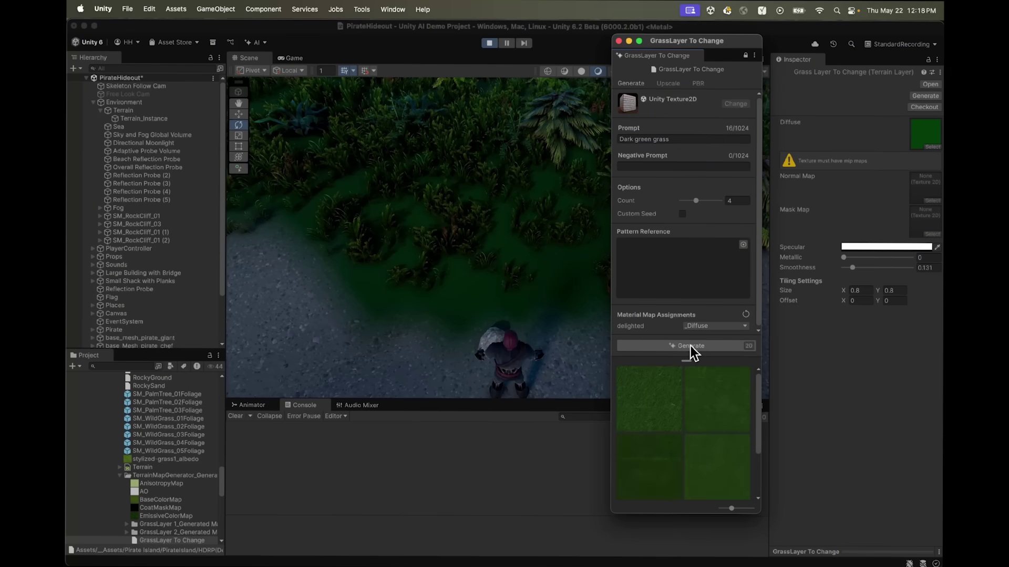
{"action": "left_click", "coordinate": [697, 396]}
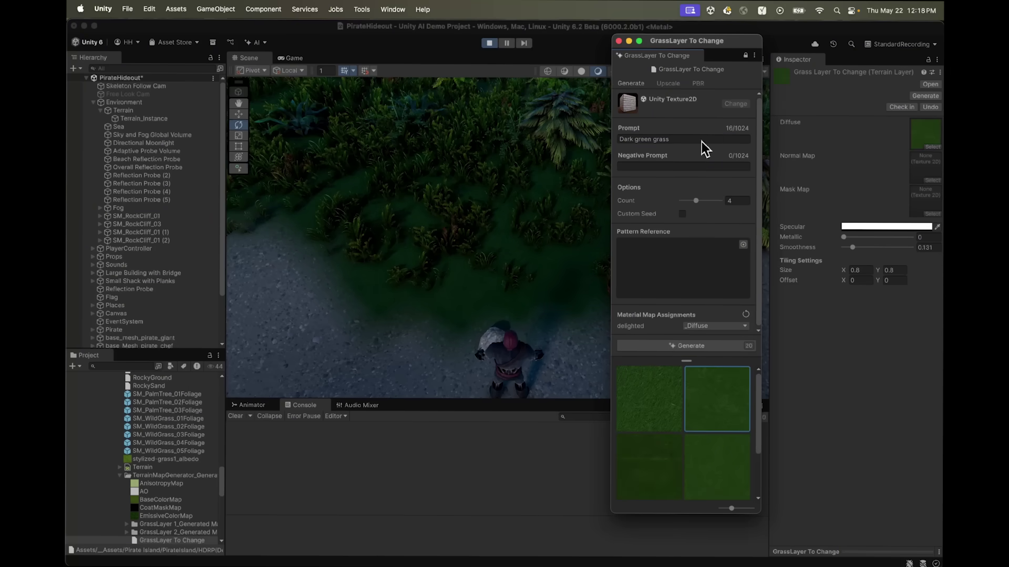
Step: Generate normal and mask maps for the grass, then return to the running game
{"action": "left_click", "coordinate": [698, 83]}
{"action": "left_click", "coordinate": [685, 342]}
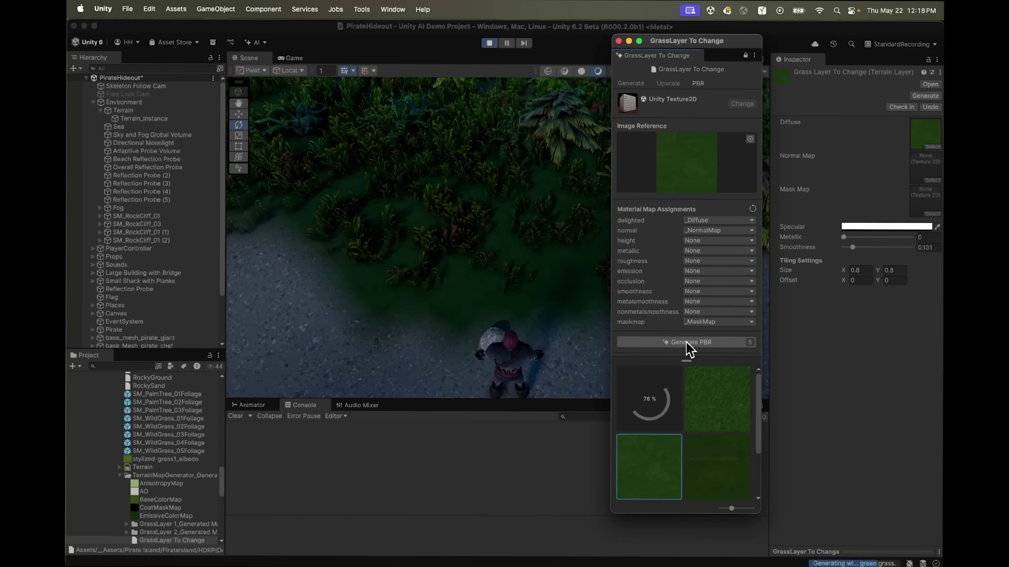
{"action": "left_click", "coordinate": [619, 41]}
{"action": "left_click", "coordinate": [294, 60]}
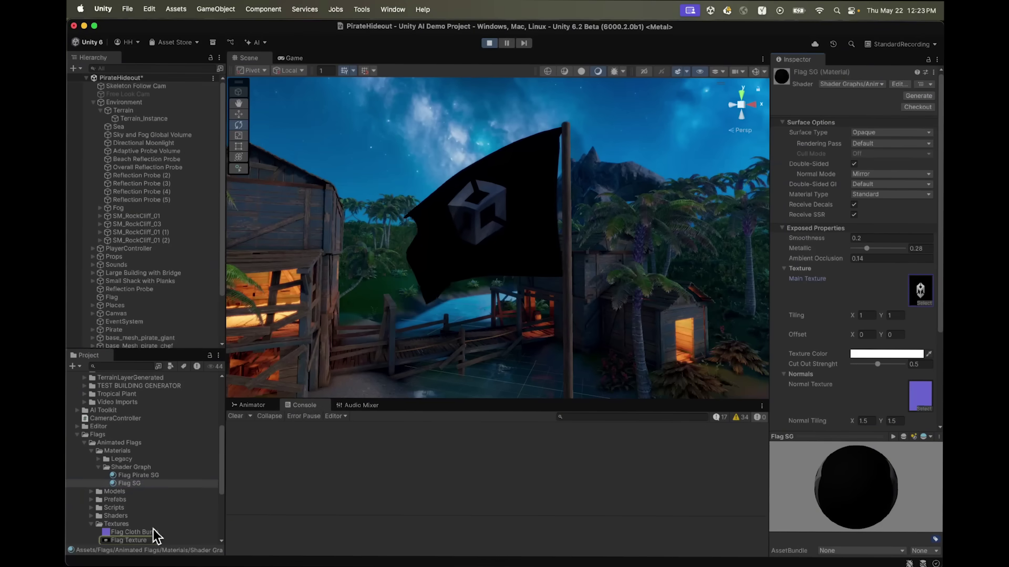
Step: Open the AI generator for Flag Texture and select the Anime model
{"action": "left_click", "coordinate": [129, 541]}
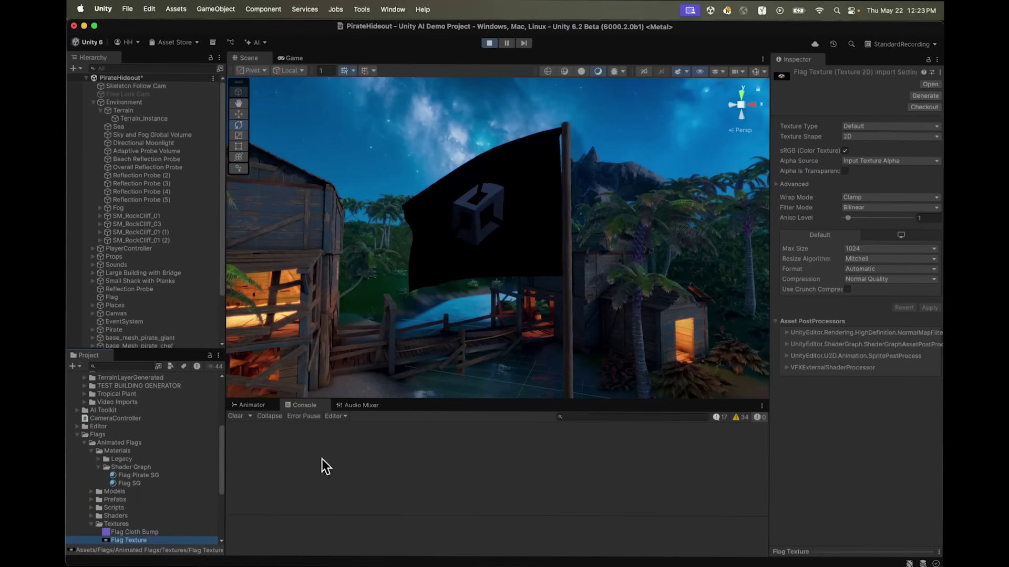
{"action": "left_click", "coordinate": [923, 95]}
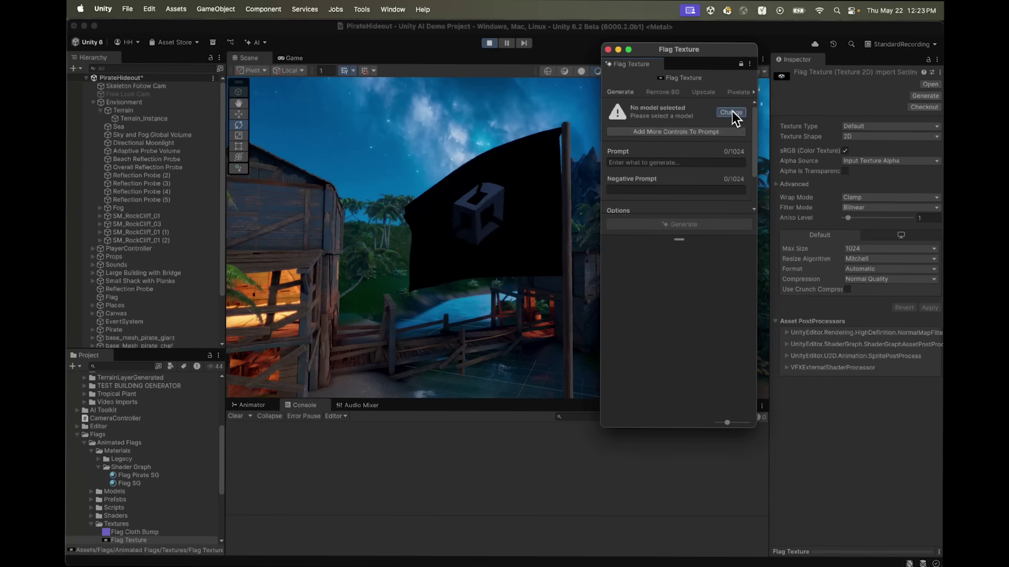
{"action": "left_click", "coordinate": [731, 112]}
{"action": "left_click", "coordinate": [707, 288]}
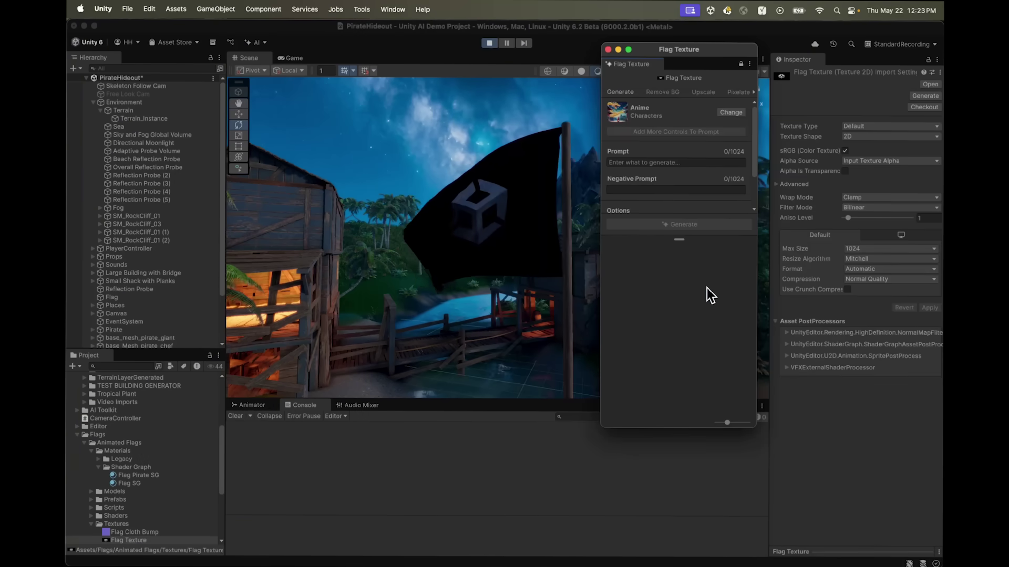
{"action": "left_click", "coordinate": [673, 163]}
{"action": "type", "text": "Black smiley face jolly roger flag."}
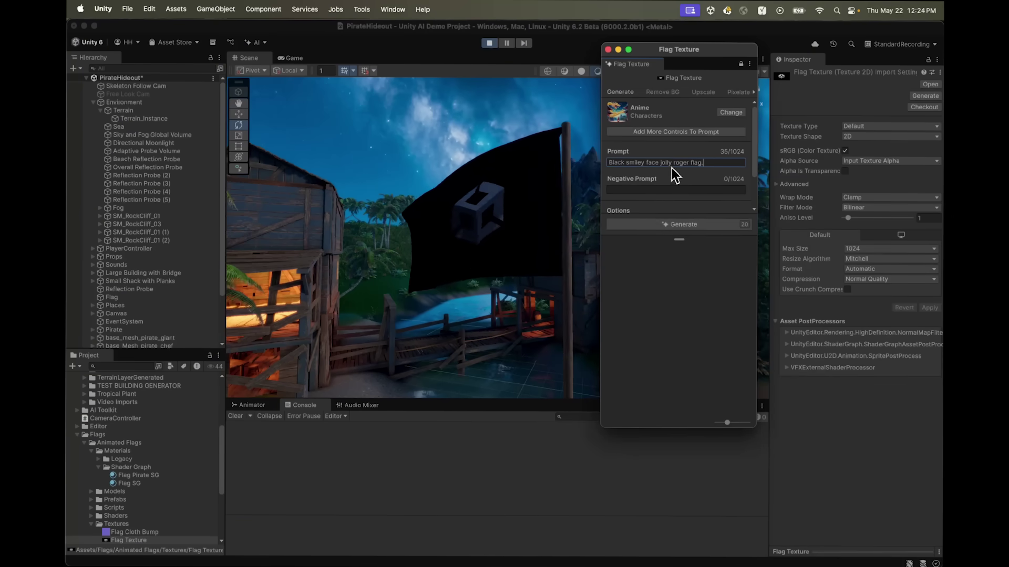
Step: Generate smiley-face jolly roger images and apply the first one to Flag Texture
{"action": "left_click", "coordinate": [681, 225]}
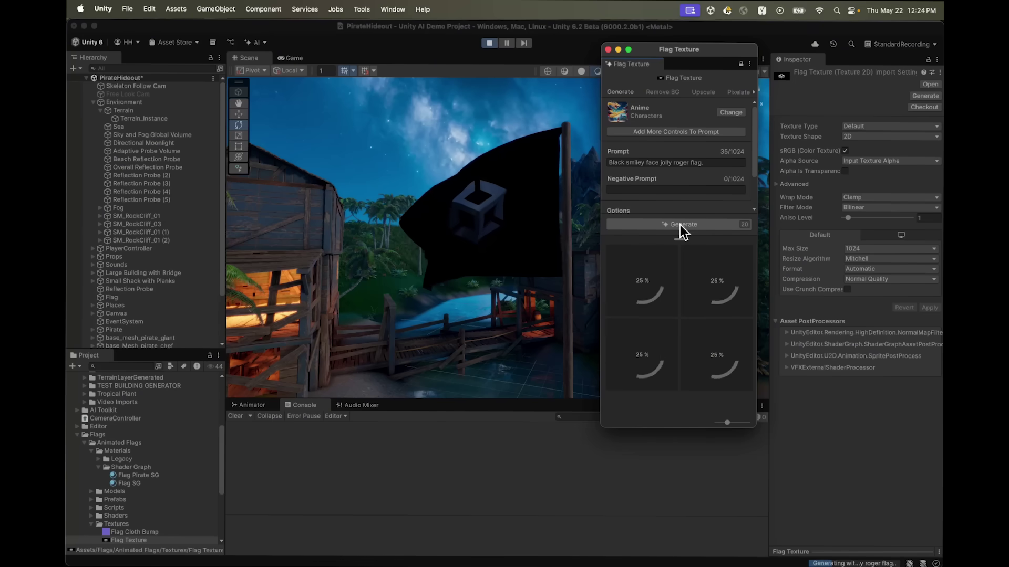
{"action": "left_click", "coordinate": [653, 258]}
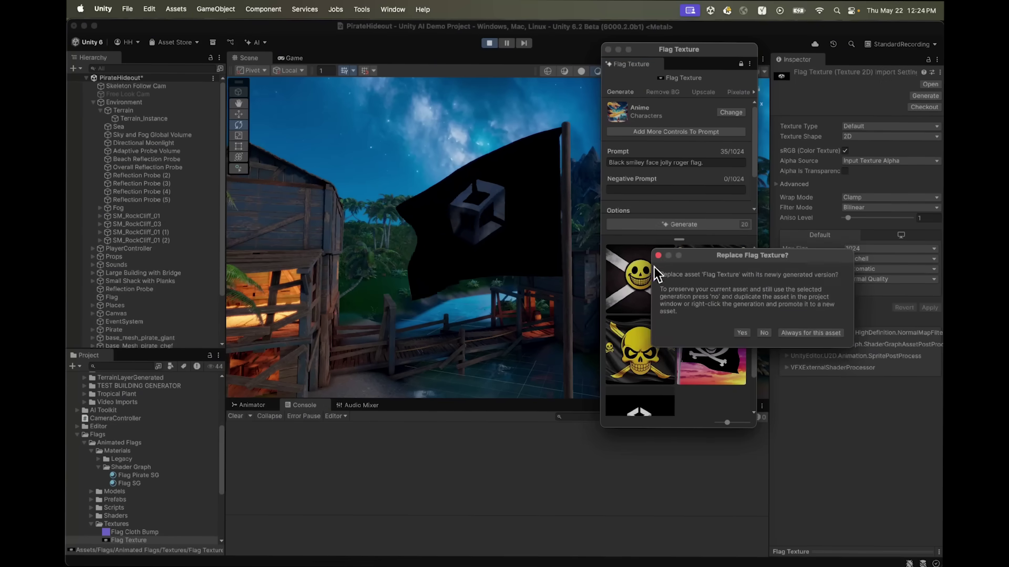
{"action": "left_click", "coordinate": [741, 332]}
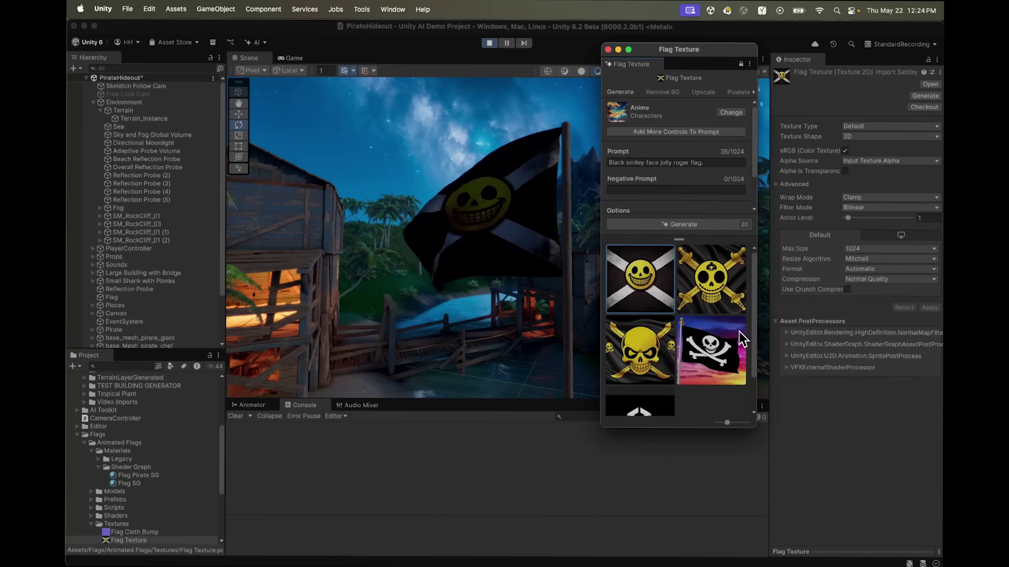
{"action": "left_click", "coordinate": [607, 50]}
{"action": "right_click_drag", "start_coordinate": [617, 96], "coordinate": [527, 153]}
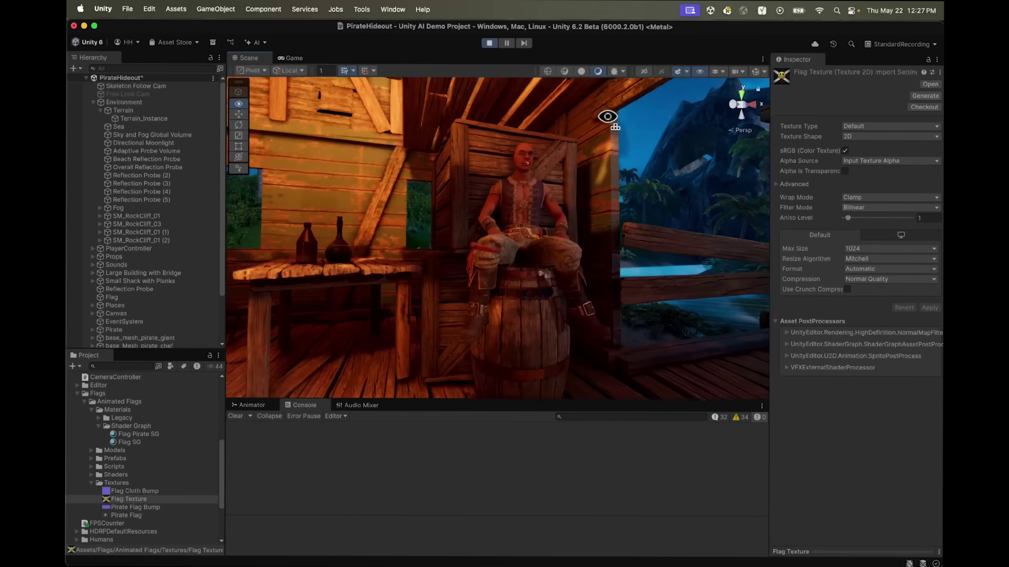
Step: Select the seated Pirate and find the Looking around clip behind Default Upper
{"action": "right_click_drag", "start_coordinate": [528, 152], "coordinate": [607, 118]}
{"action": "left_click", "coordinate": [149, 330]}
{"action": "left_click", "coordinate": [250, 406]}
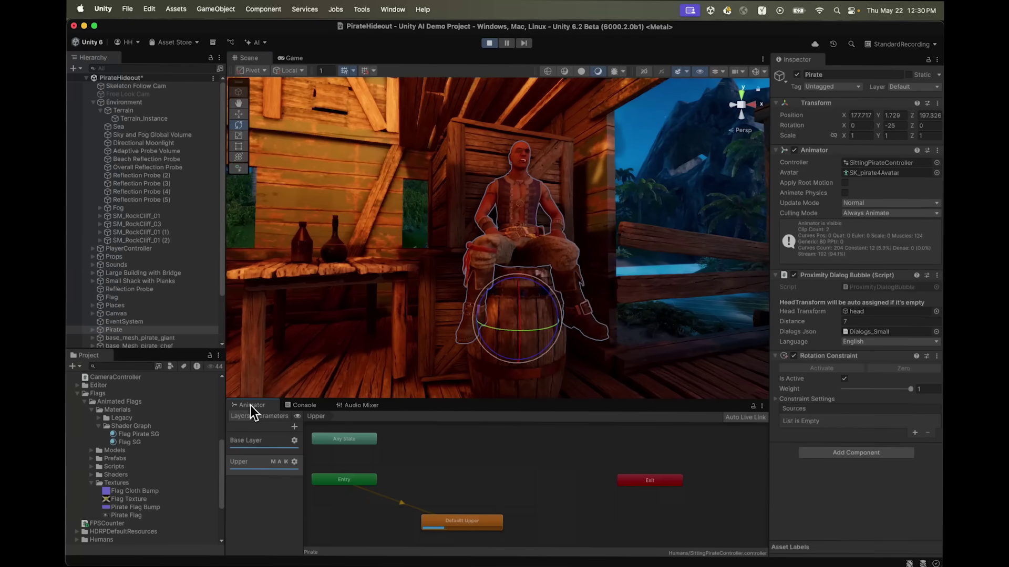
{"action": "left_click", "coordinate": [454, 523]}
{"action": "left_click", "coordinate": [869, 111]}
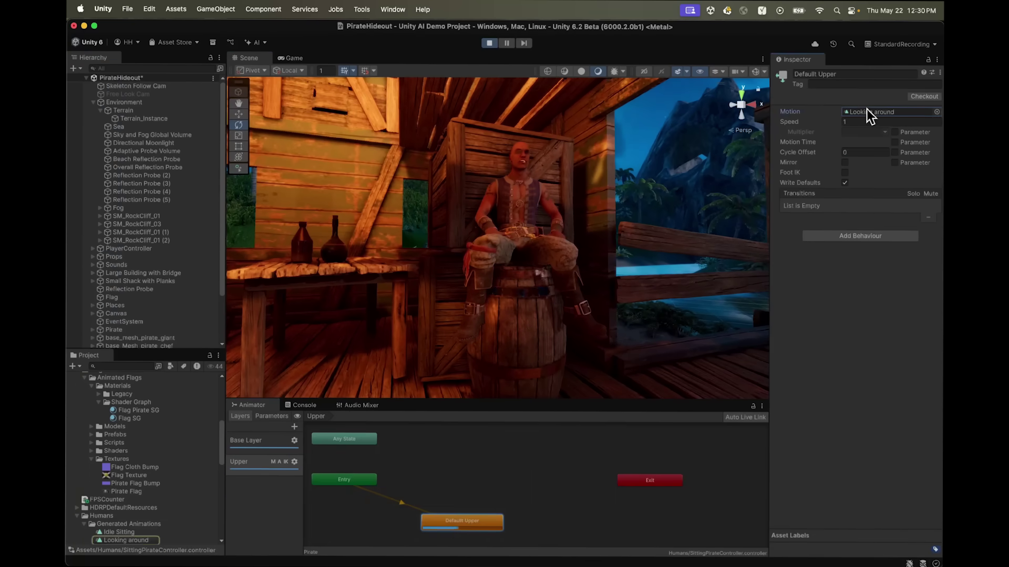
{"action": "left_click", "coordinate": [139, 541]}
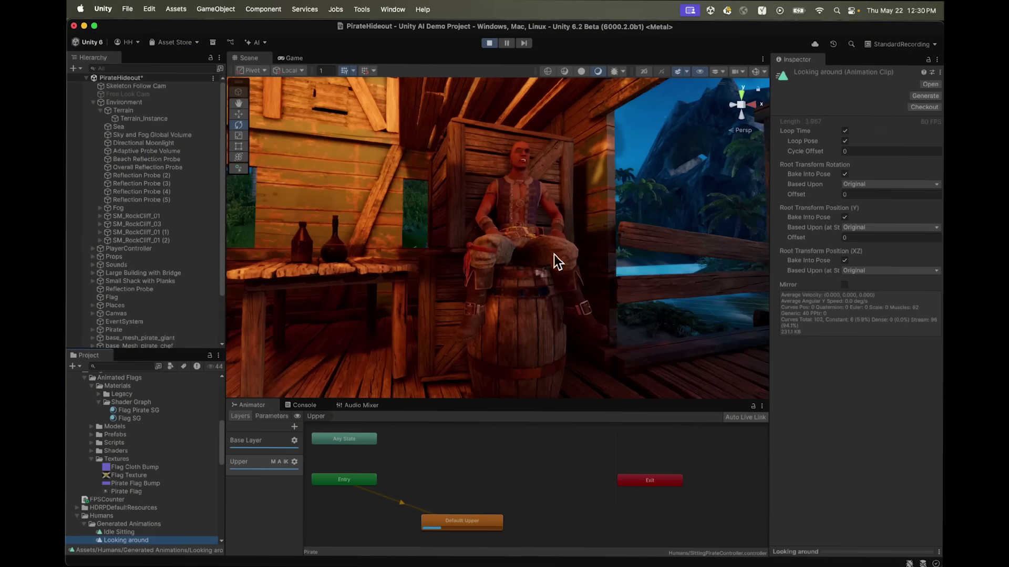
Step: Generate Video to Motion from Yawn Short and apply the first result to Looking around
{"action": "left_click", "coordinate": [923, 96]}
{"action": "left_click", "coordinate": [677, 136]}
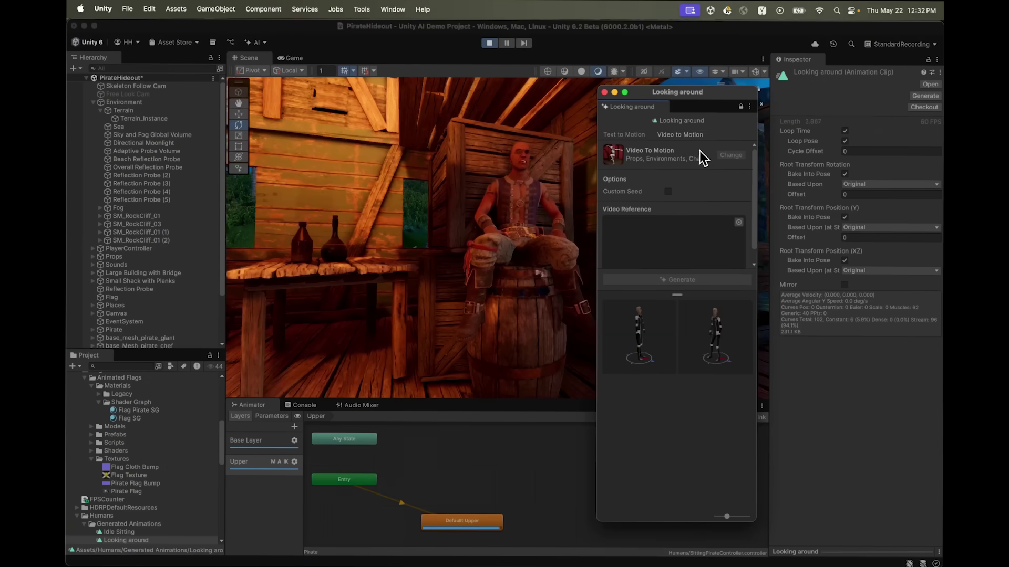
{"action": "left_click", "coordinate": [740, 222]}
{"action": "left_click", "coordinate": [725, 268]}
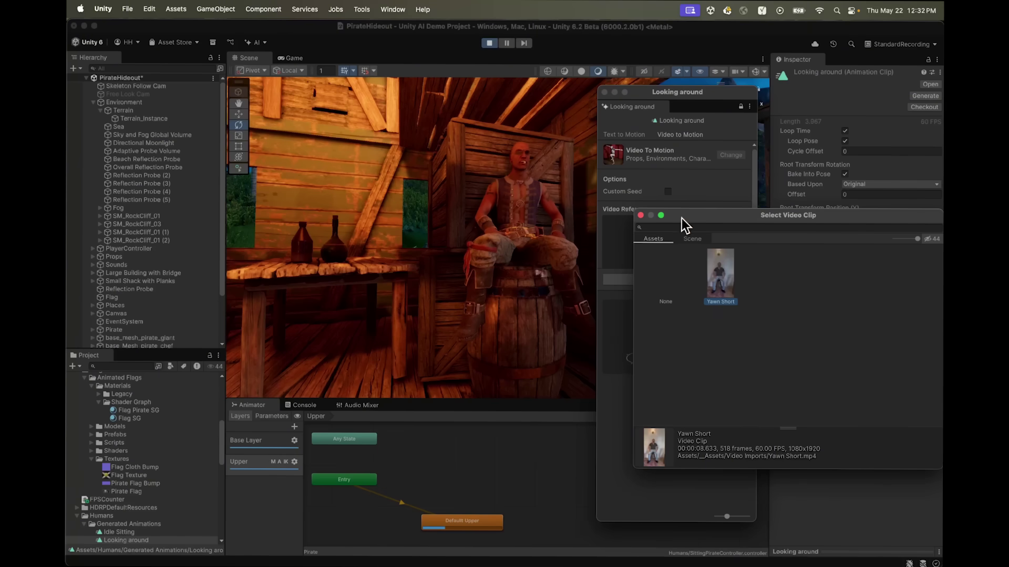
{"action": "left_click", "coordinate": [641, 216]}
{"action": "left_click", "coordinate": [676, 279]}
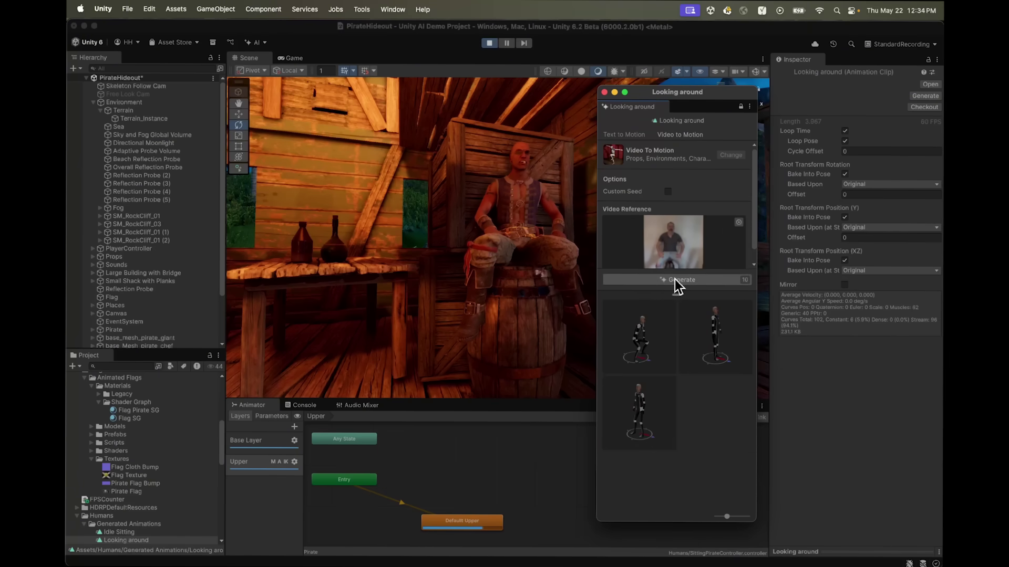
{"action": "left_click", "coordinate": [643, 320]}
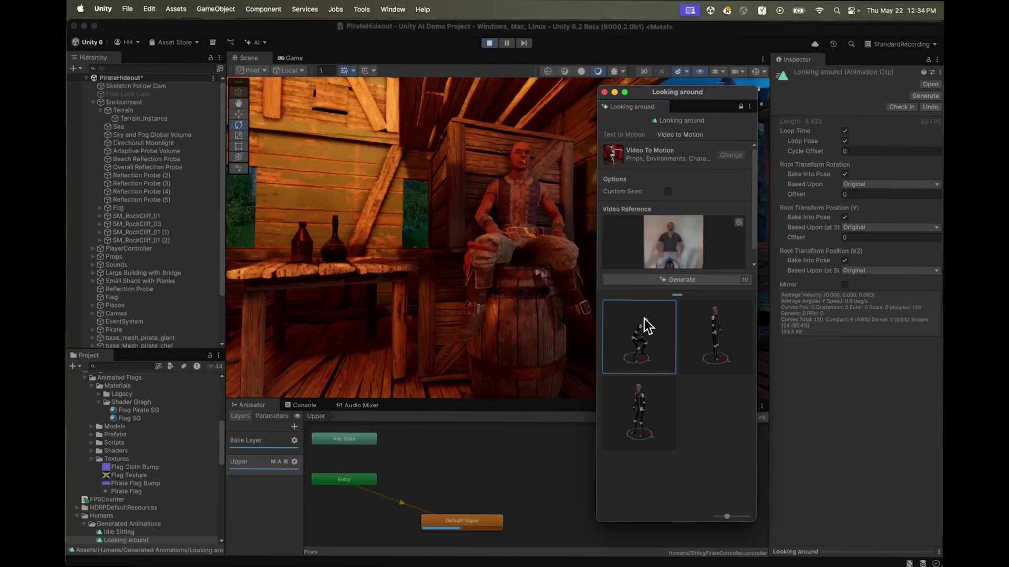
{"action": "left_click", "coordinate": [605, 92]}
{"action": "mouse_move", "coordinate": [604, 98]}
{"action": "right_mouse_down"}
{"action": "mouse_move", "coordinate": [937, 140]}
{"action": "mouse_move", "coordinate": [918, 261]}
{"action": "right_mouse_up"}
Step: Generate calm ocean beach wave sounds for WavesEmitter_NE's Audio Resource via Generate New
{"action": "left_click", "coordinate": [94, 265]}
{"action": "left_click", "coordinate": [168, 322]}
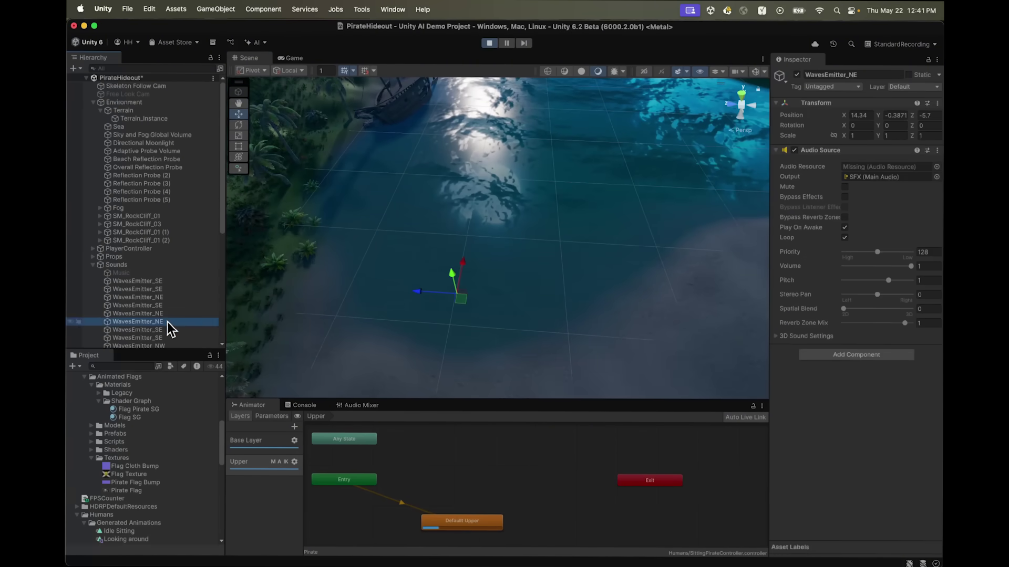
{"action": "left_click", "coordinate": [937, 167]}
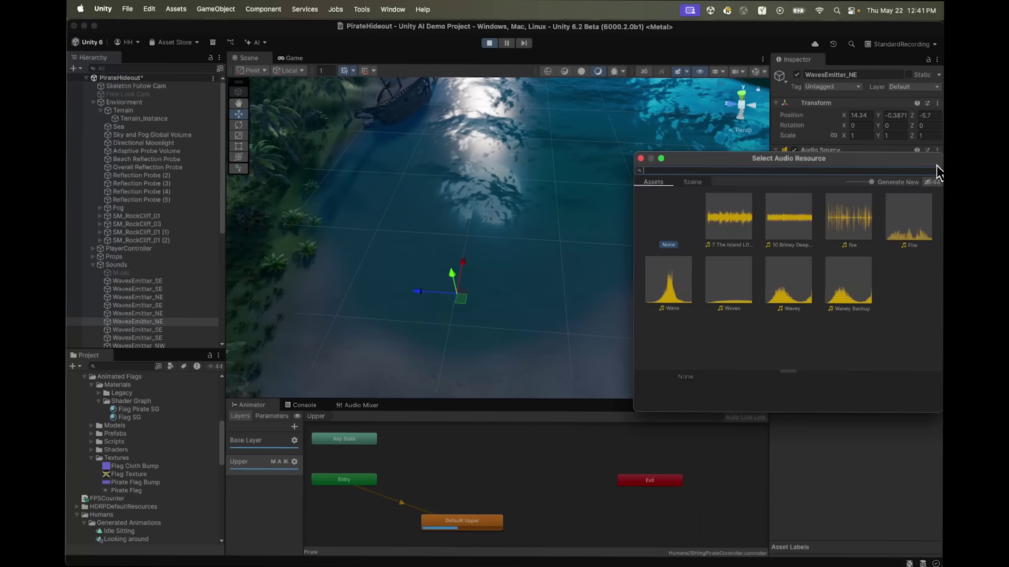
{"action": "left_click", "coordinate": [896, 182]}
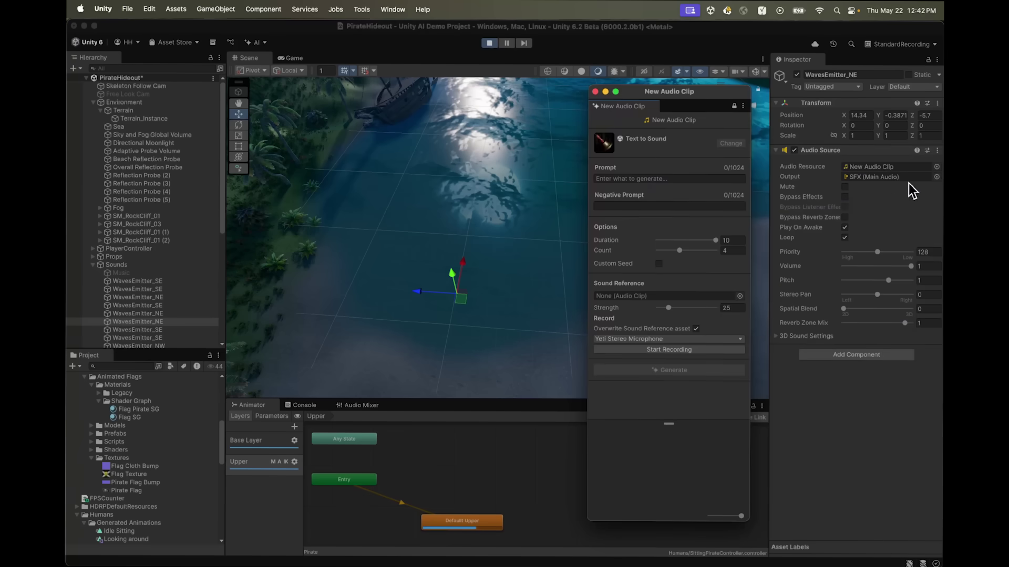
{"action": "type", "text": "Calm Ocean Beach Waves"}
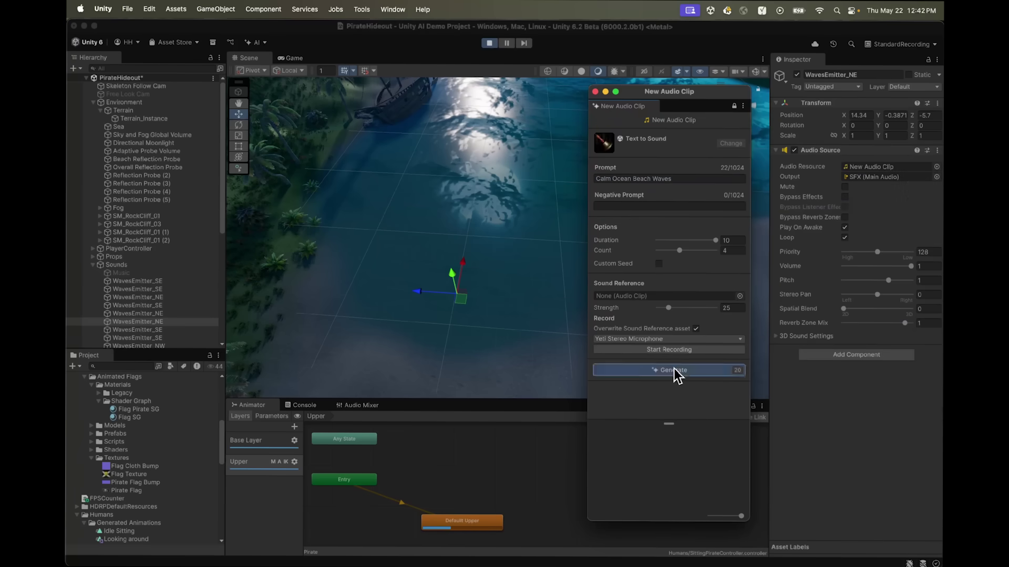
{"action": "left_click", "coordinate": [674, 370]}
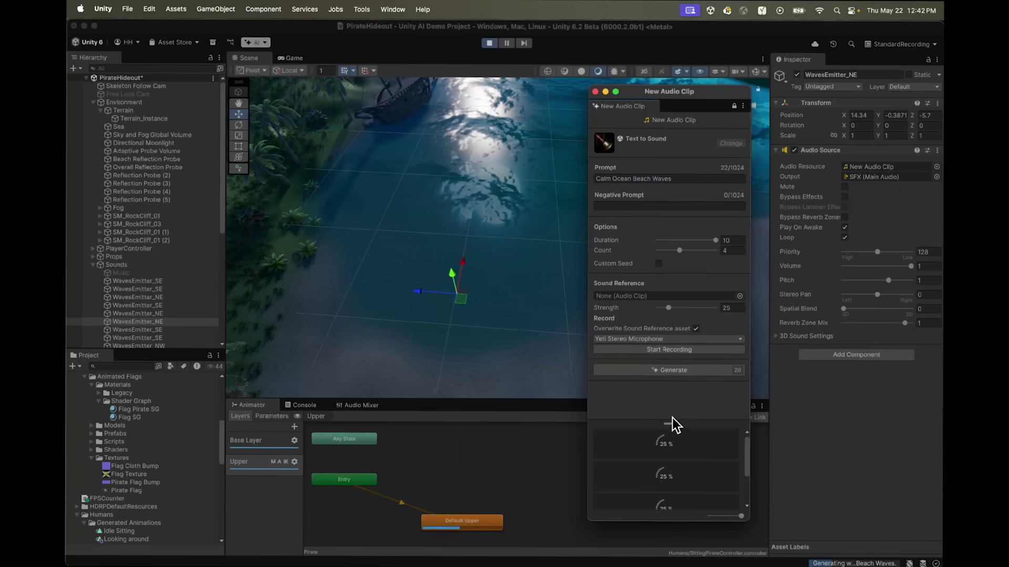
Step: Preview the generated sounds, pick the second waves clip, and close the generator
{"action": "left_click_drag", "start_coordinate": [670, 406], "coordinate": [669, 388]}
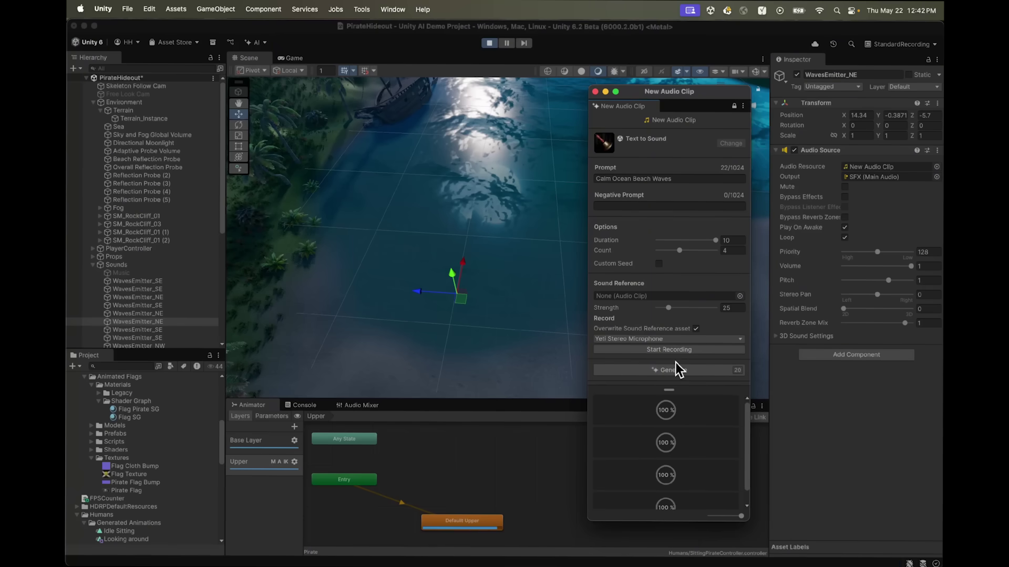
{"action": "left_click", "coordinate": [668, 410]}
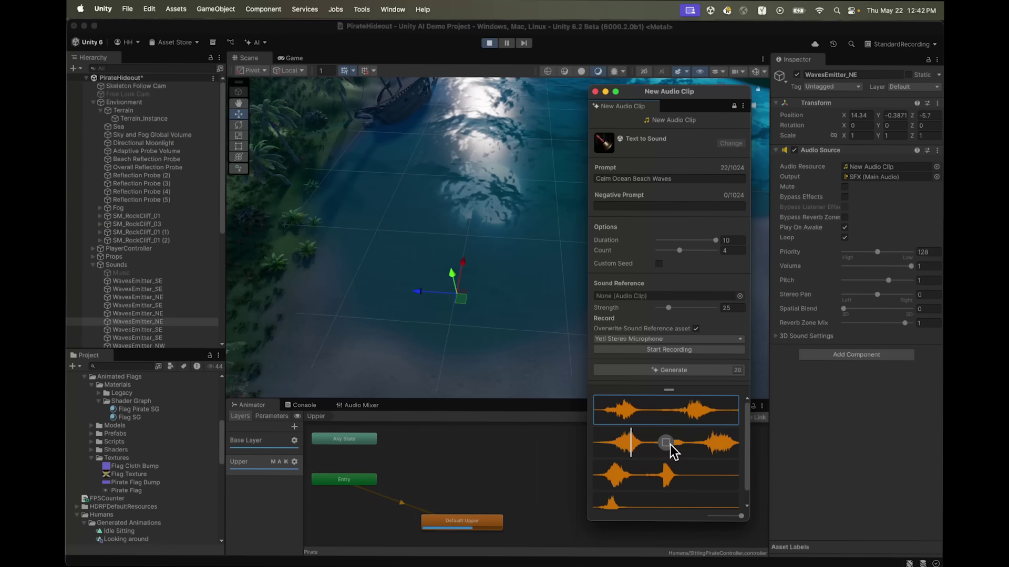
{"action": "left_click", "coordinate": [671, 445]}
{"action": "left_click", "coordinate": [663, 444]}
{"action": "left_click", "coordinate": [595, 93]}
{"action": "double_click", "coordinate": [855, 167]}
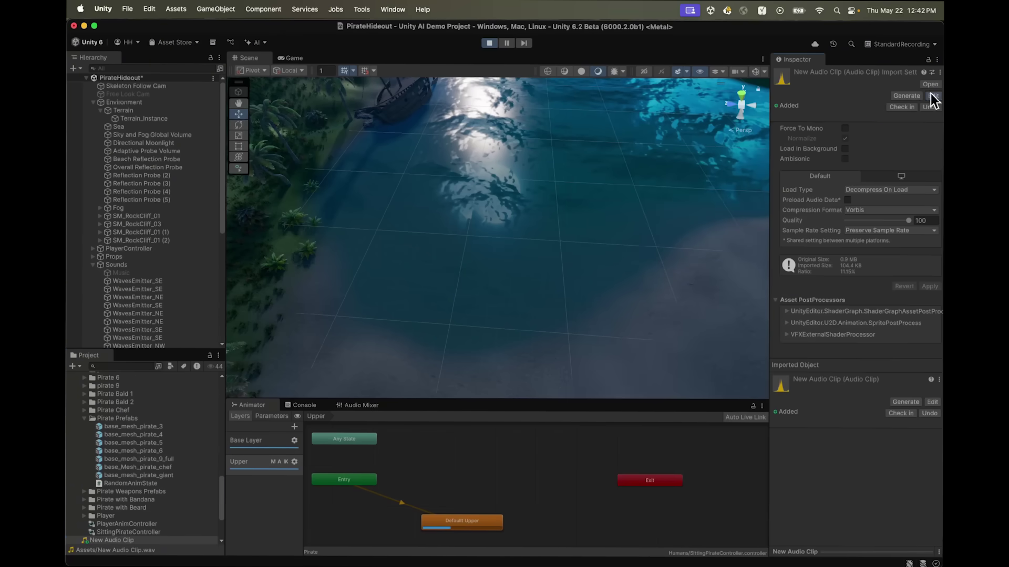
Step: Add fade-in keys at the start and fade-out keys at the end of the volume envelope, then apply
{"action": "left_click", "coordinate": [933, 96]}
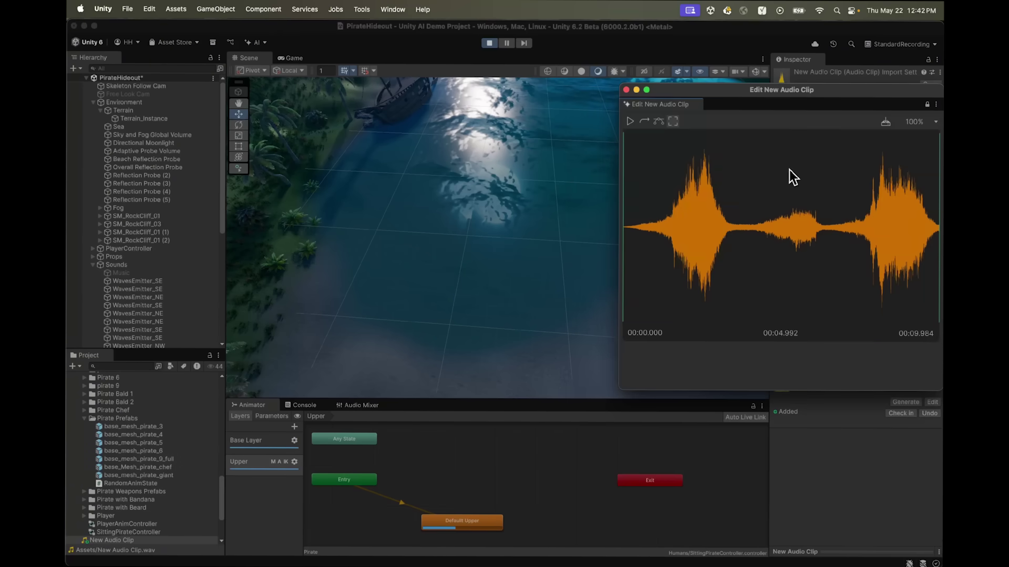
{"action": "left_click", "coordinate": [632, 121]}
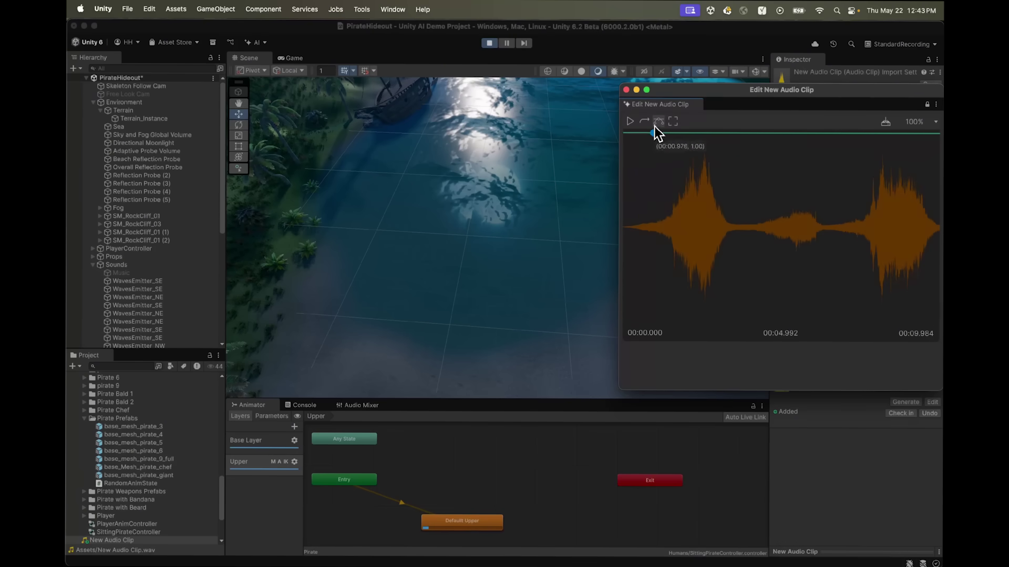
{"action": "left_click", "coordinate": [654, 132]}
{"action": "left_click_drag", "start_coordinate": [624, 132], "coordinate": [634, 318]}
{"action": "left_click", "coordinate": [853, 131]}
{"action": "left_click_drag", "start_coordinate": [890, 131], "coordinate": [881, 319]}
{"action": "left_click", "coordinate": [837, 120]}
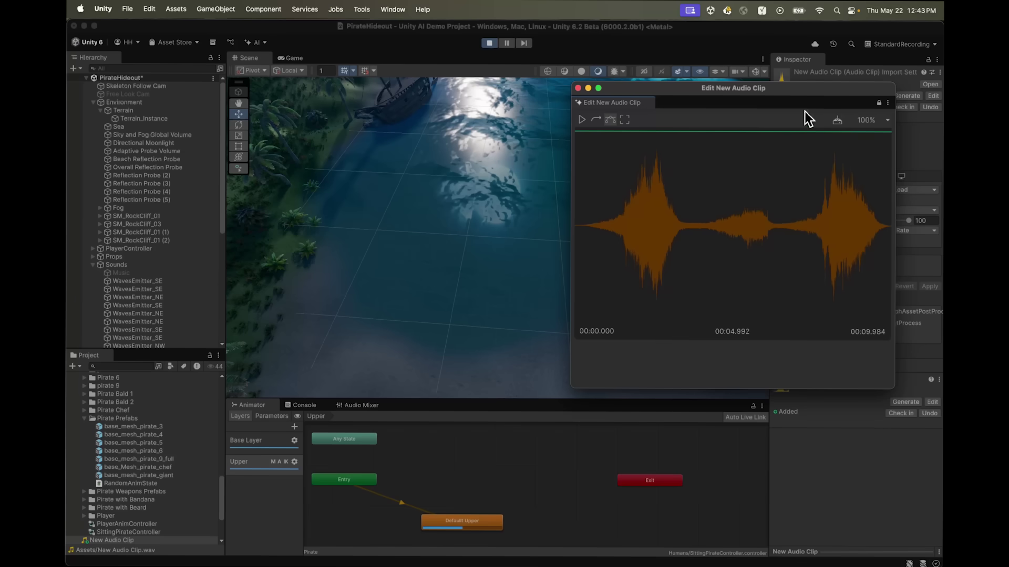
{"action": "left_click", "coordinate": [581, 89]}
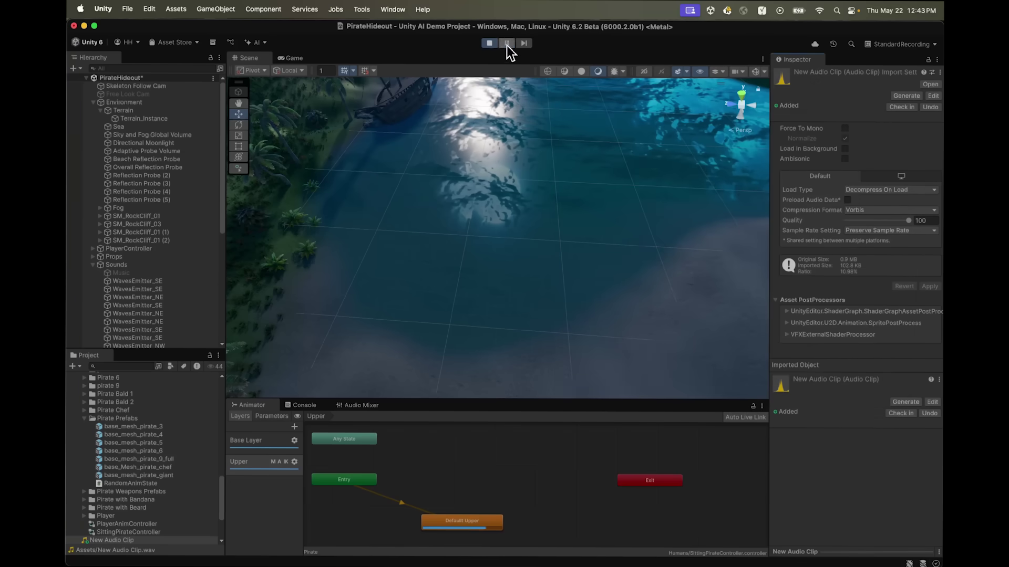